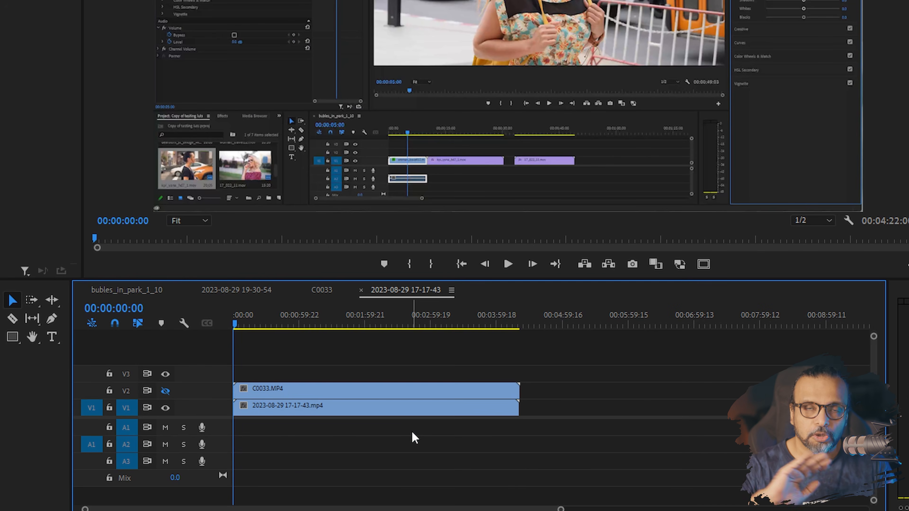
# Turn on the output of track V2 and draw a large circle over the man with the Ellipse tool.
pyautogui.click(165, 390)
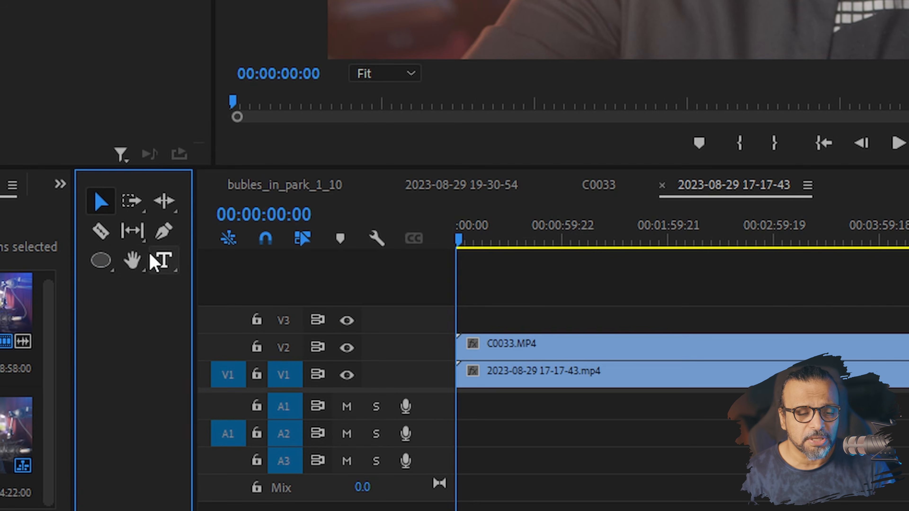
pyautogui.click(101, 264)
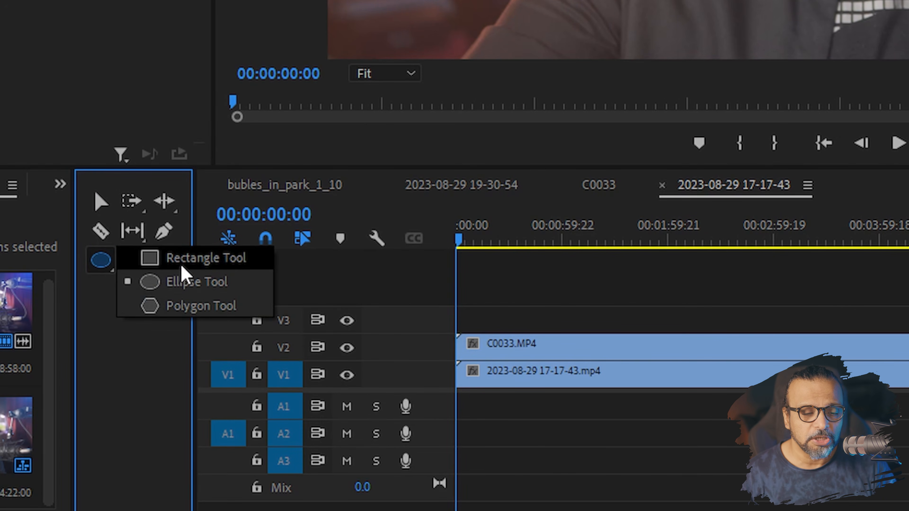
pyautogui.click(182, 282)
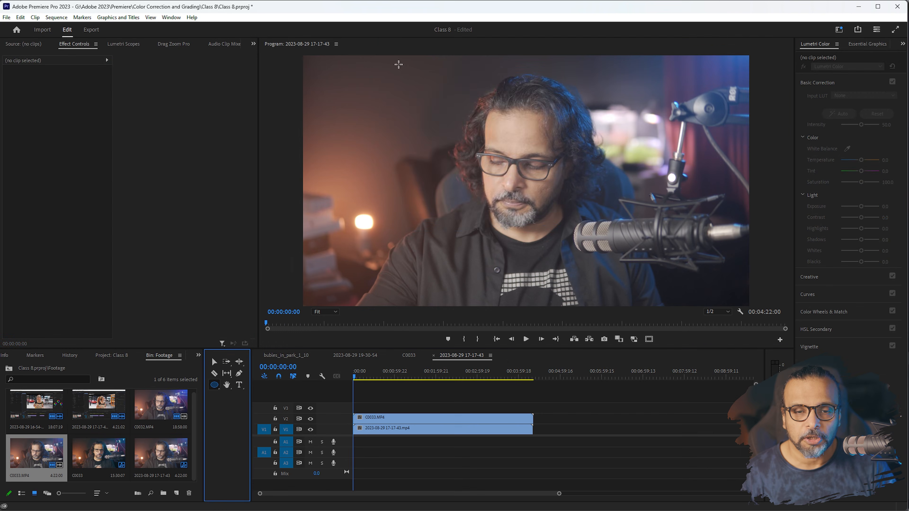
pyautogui.moveTo(401, 67); pyautogui.dragTo(637, 307)
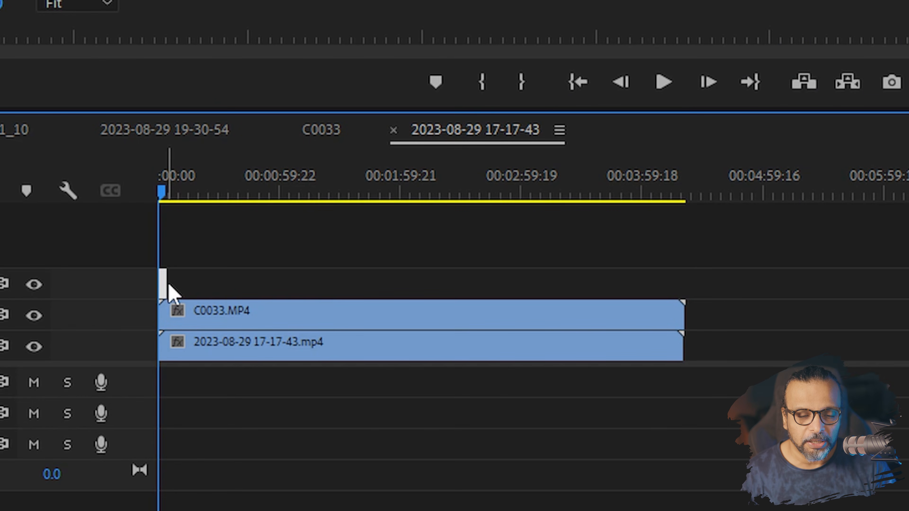
# Extend the circle graphic on V3 to the end of the clips below and adjust its placement over the man's face.
pyautogui.moveTo(173, 280); pyautogui.dragTo(686, 263)
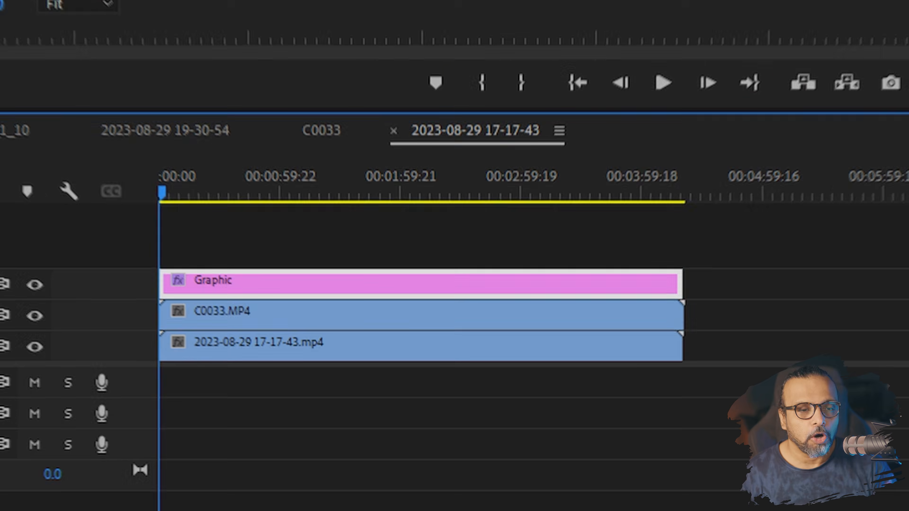
pyautogui.click(215, 362)
pyautogui.click(491, 209)
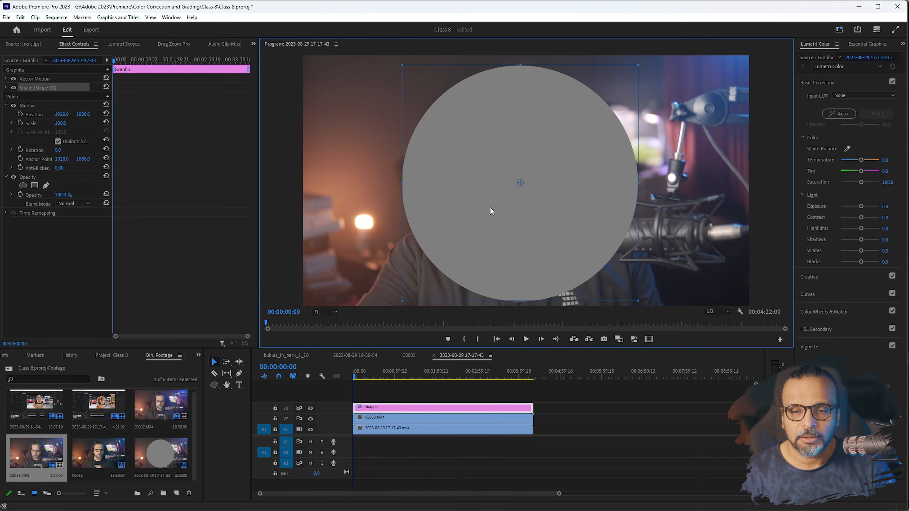
pyautogui.moveTo(490, 207); pyautogui.dragTo(492, 205)
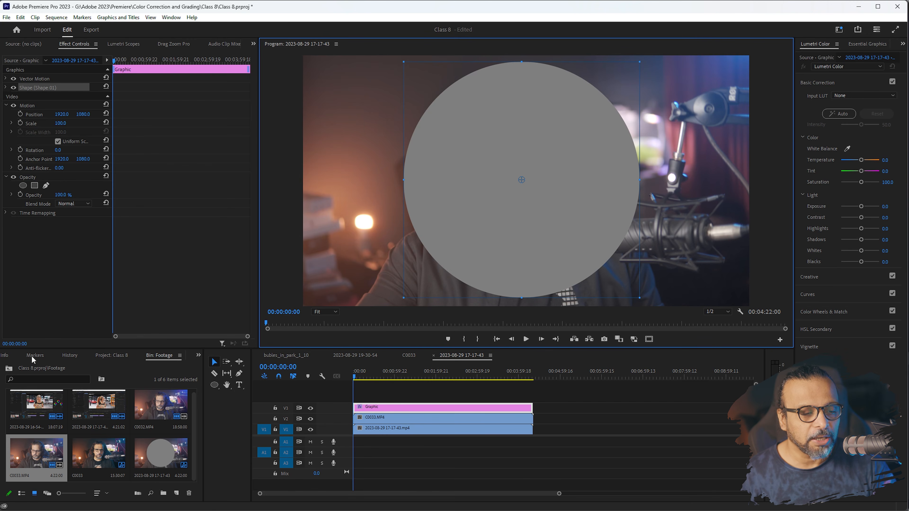
# Search the effects for "track" and apply Track Matte Key to the C0033.MP4 clip on V2.
pyautogui.click(198, 355)
pyautogui.click(214, 365)
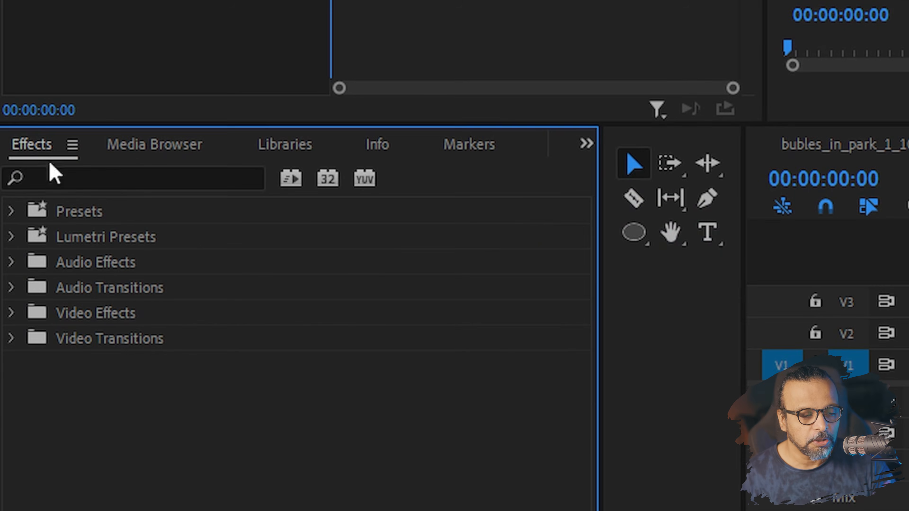
pyautogui.click(116, 178)
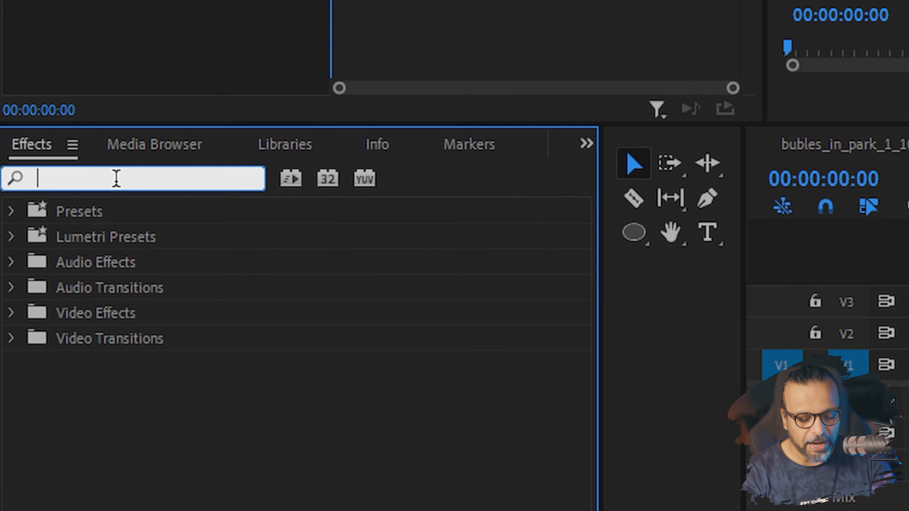
pyautogui.write('track')
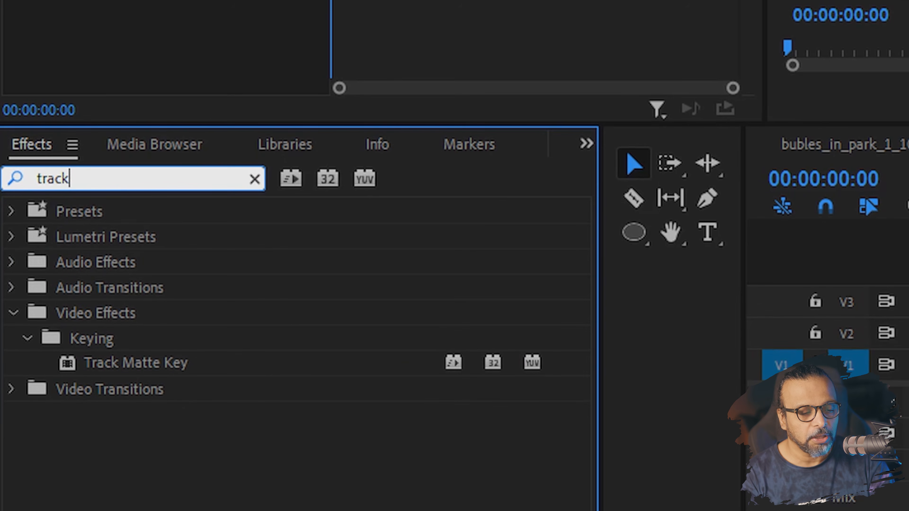
pyautogui.click(113, 363)
pyautogui.moveTo(113, 363); pyautogui.dragTo(673, 311)
pyautogui.moveTo(115, 363); pyautogui.dragTo(393, 420)
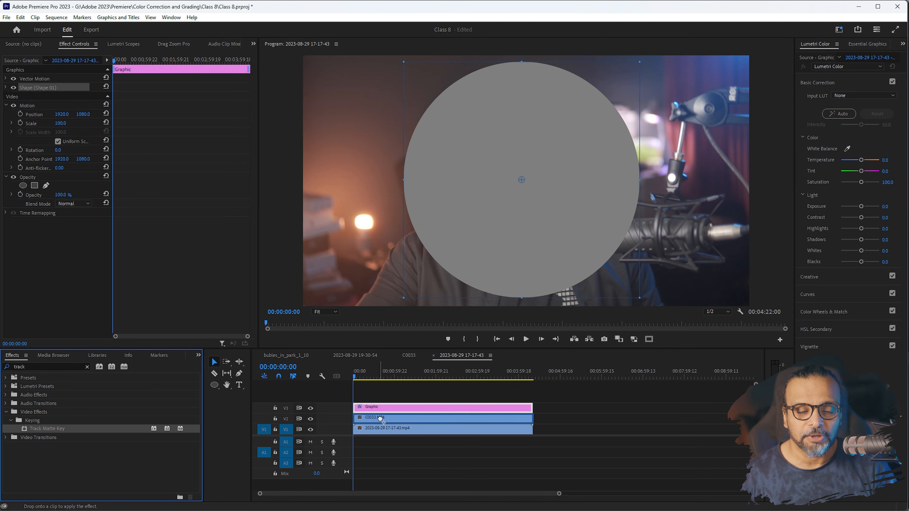
pyautogui.moveTo(377, 420); pyautogui.dragTo(378, 420)
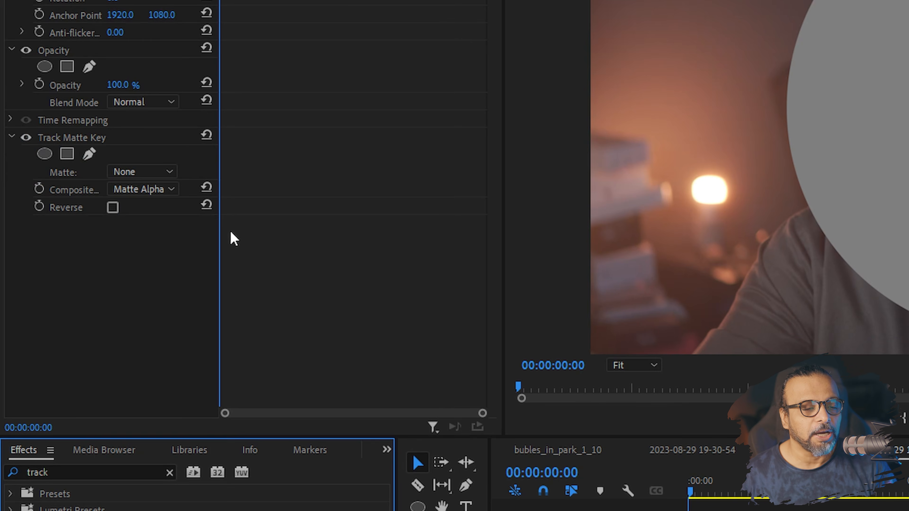
# Set the Track Matte Key's matte to Video 3, with compositing by Matte Alpha.
pyautogui.moveTo(219, 227); pyautogui.dragTo(437, 226)
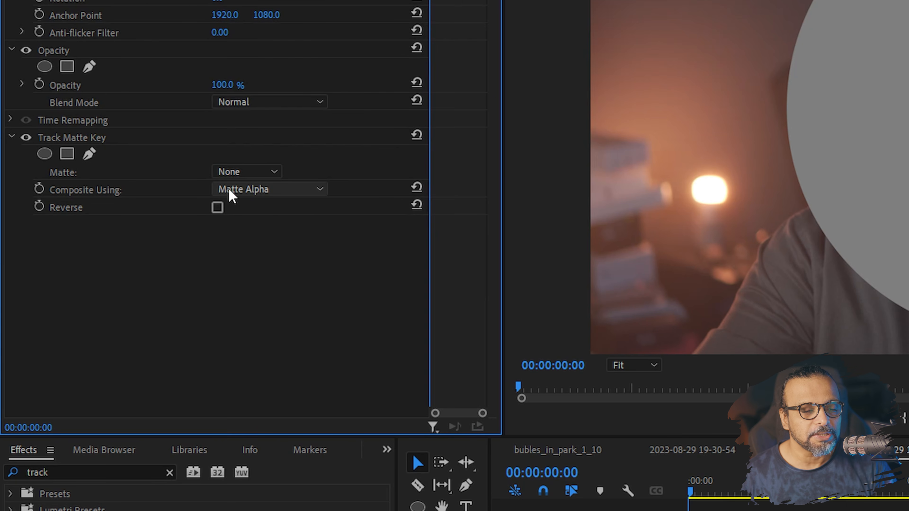
pyautogui.click(285, 195)
pyautogui.click(285, 195)
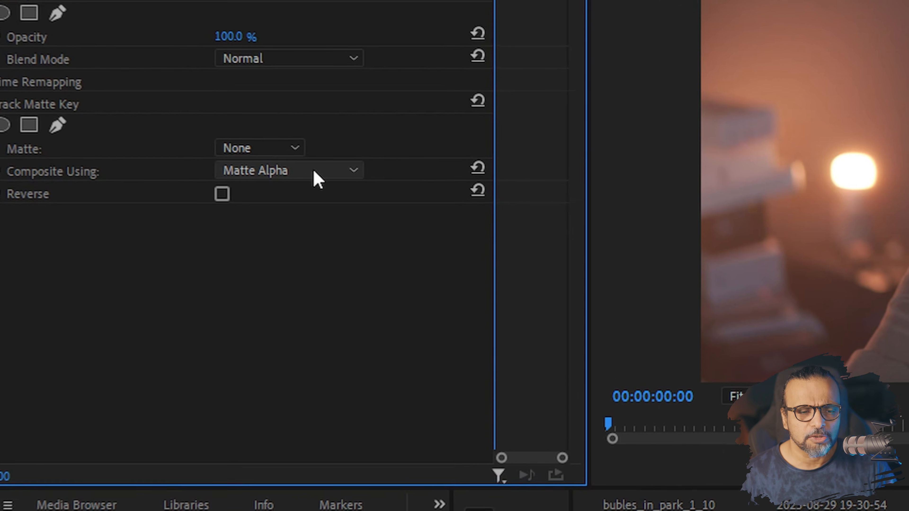
pyautogui.click(255, 152)
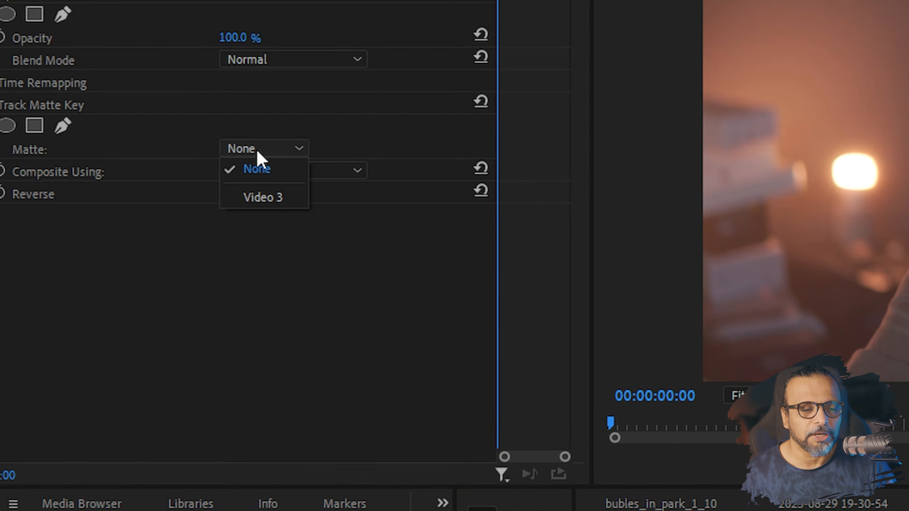
pyautogui.click(270, 201)
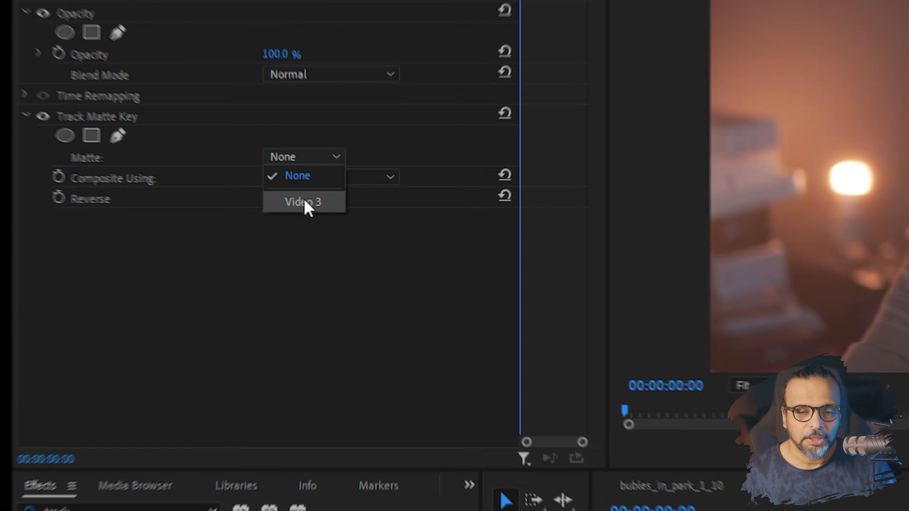
pyautogui.click(305, 203)
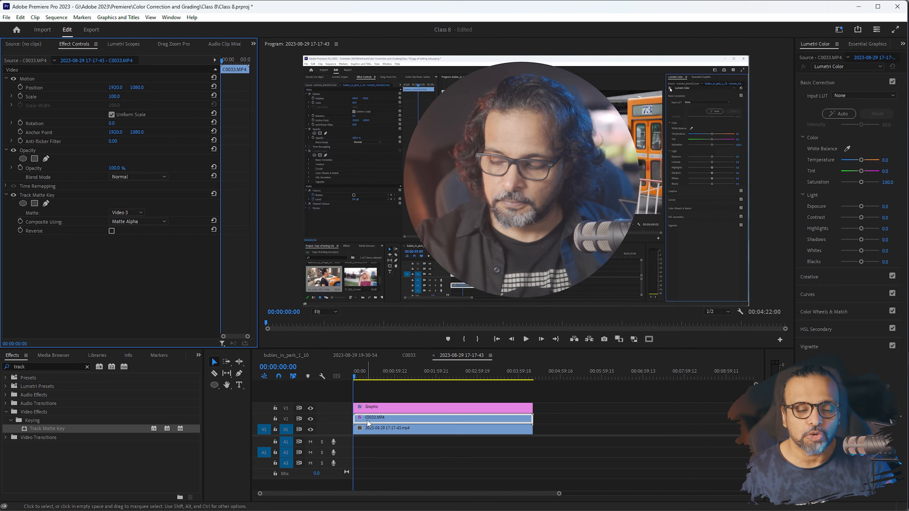
# Scale the C0033.MP4 clip down to 30 and position it at 3445, 1696 in the lower-right corner of the frame.
pyautogui.click(368, 424)
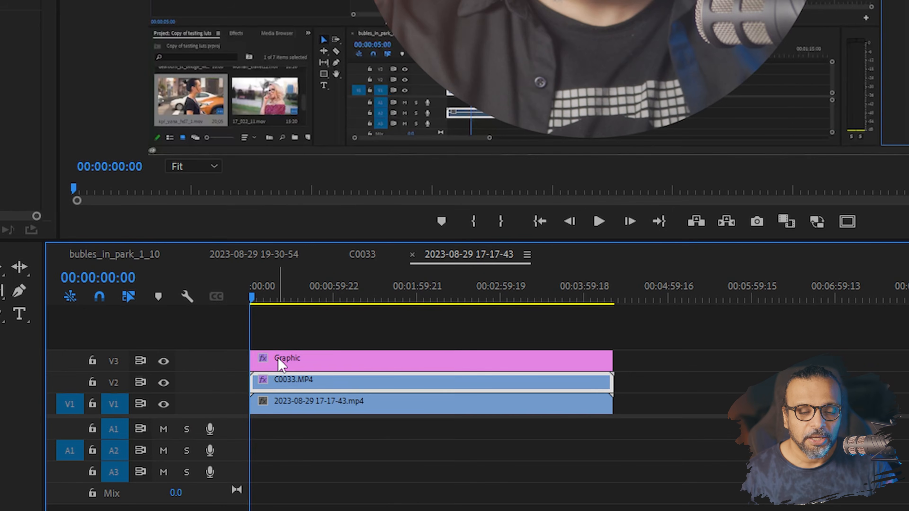
pyautogui.click(369, 409)
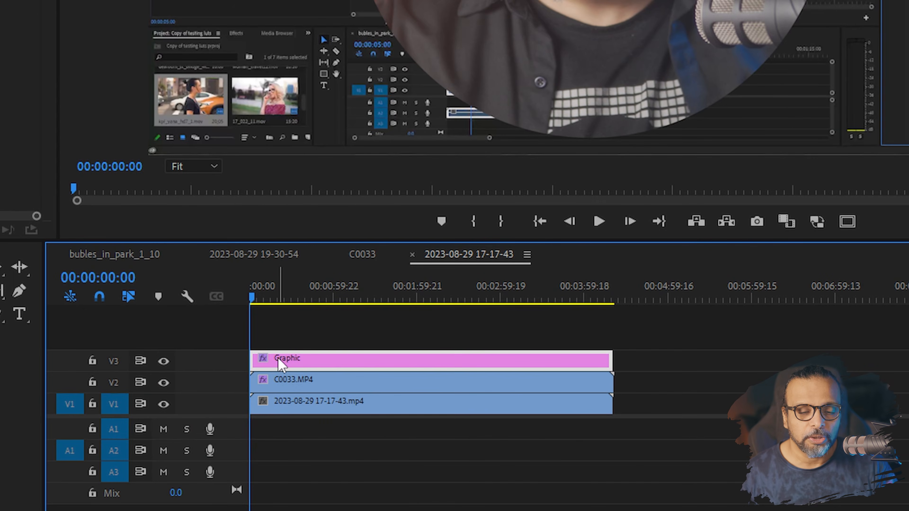
pyautogui.click(287, 384)
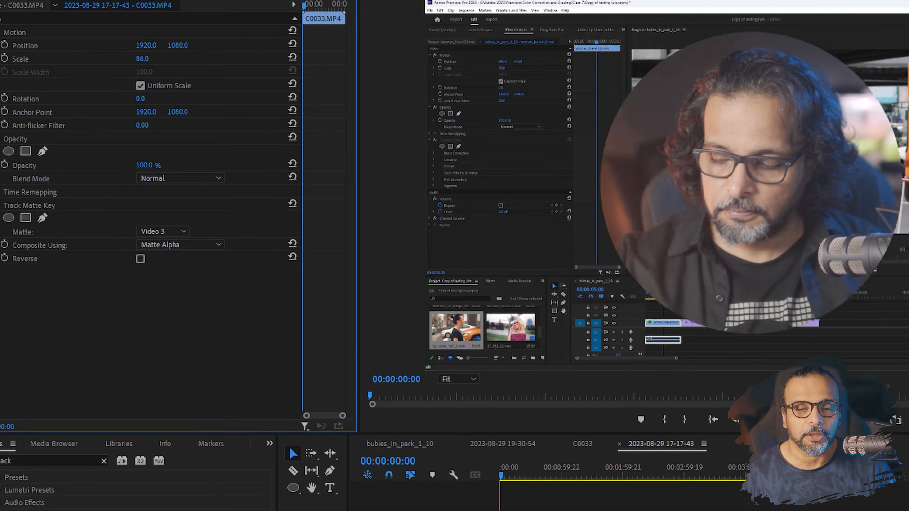
pyautogui.moveTo(147, 65); pyautogui.dragTo(214, 77)
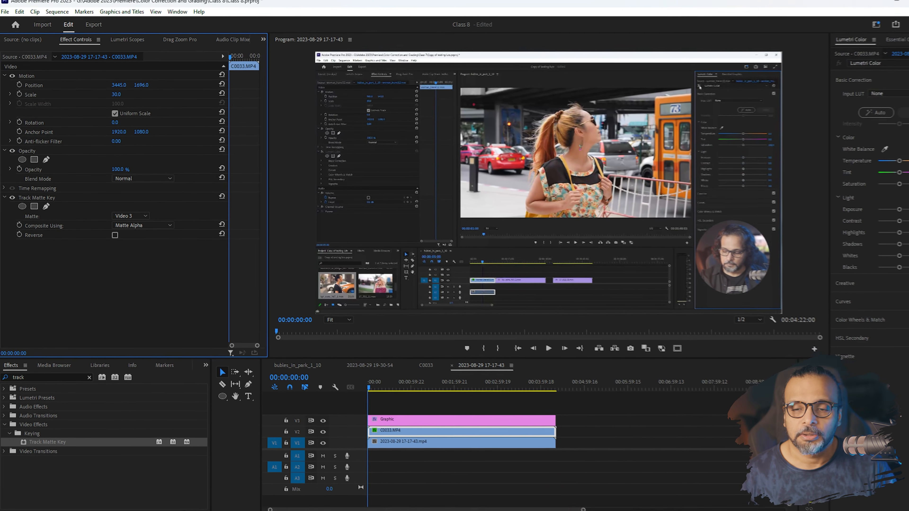
pyautogui.moveTo(141, 87); pyautogui.dragTo(147, 86)
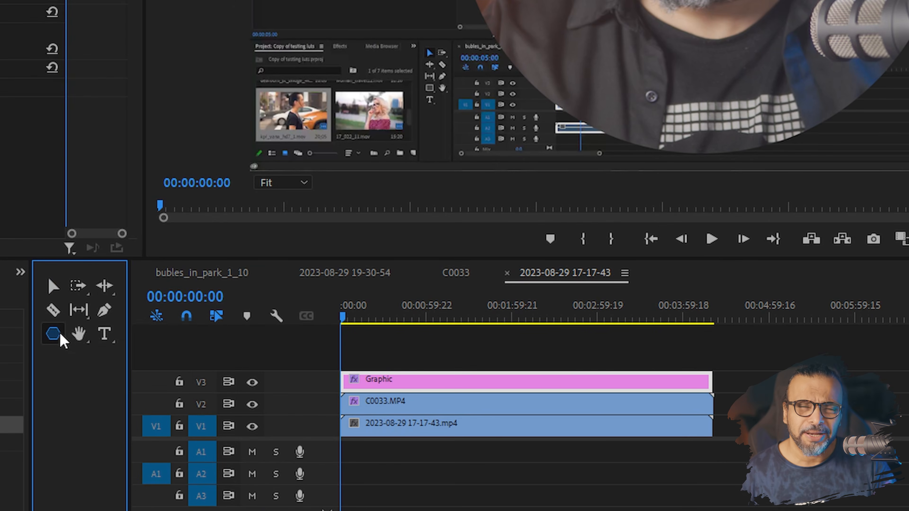
# Choose the Polygon tool and delete the circle graphic from track V3.
pyautogui.click(221, 385)
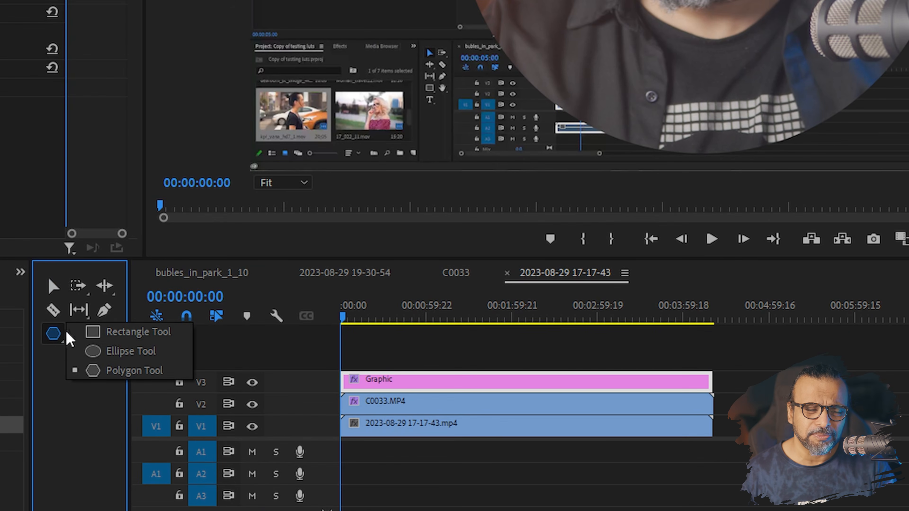
pyautogui.click(112, 372)
pyautogui.click(412, 387)
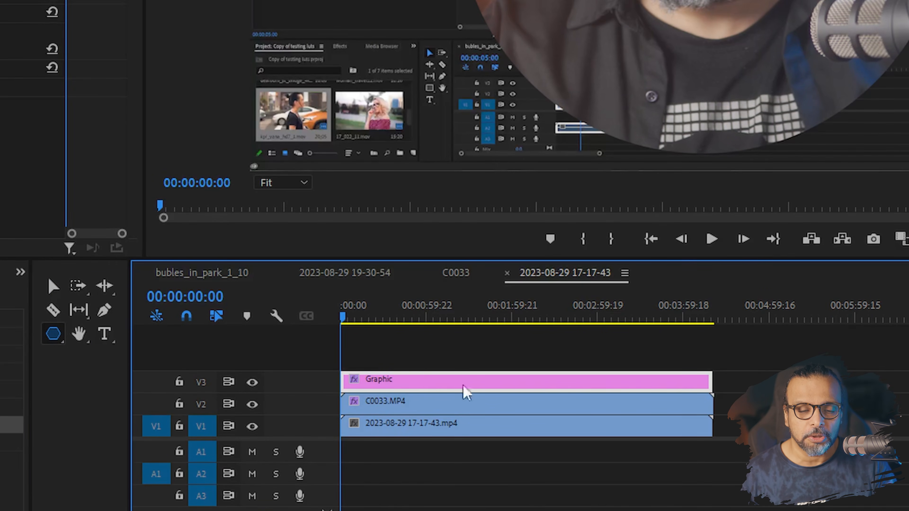
pyautogui.press('Delete')
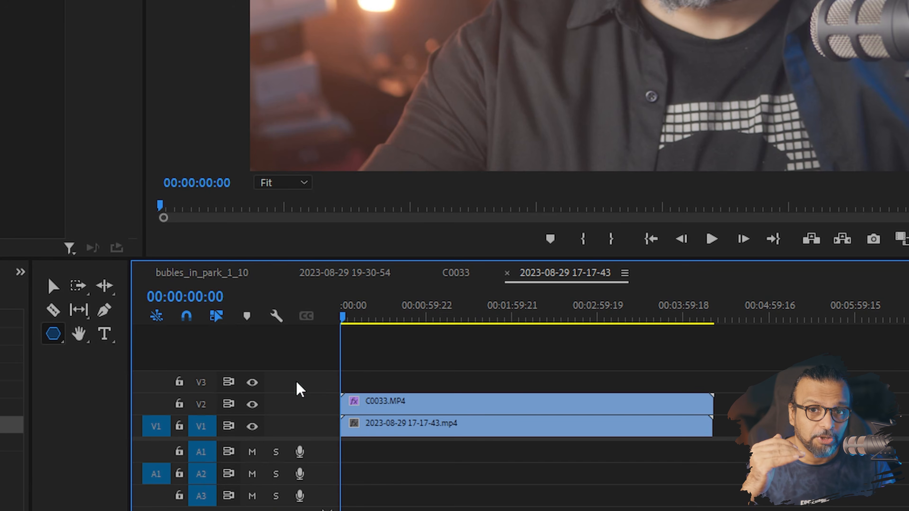
# Draw a triangle about 2343 by 2343 with the Polygon tool and move it over the man's face.
pyautogui.click(348, 401)
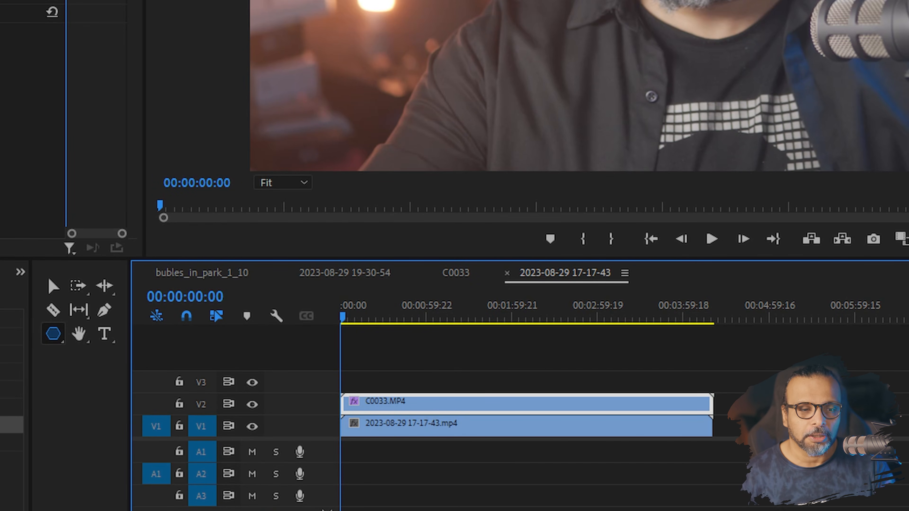
pyautogui.moveTo(58, 336); pyautogui.dragTo(75, 369)
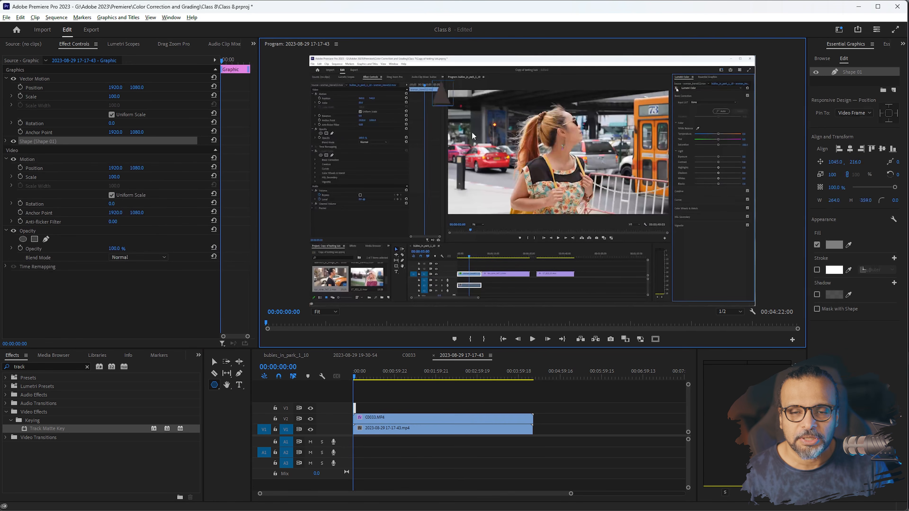
pyautogui.moveTo(432, 81)
pyautogui.mouseDown()
pyautogui.moveTo(608, 233)
pyautogui.moveTo(714, 301)
pyautogui.moveTo(704, 320)
pyautogui.mouseUp()
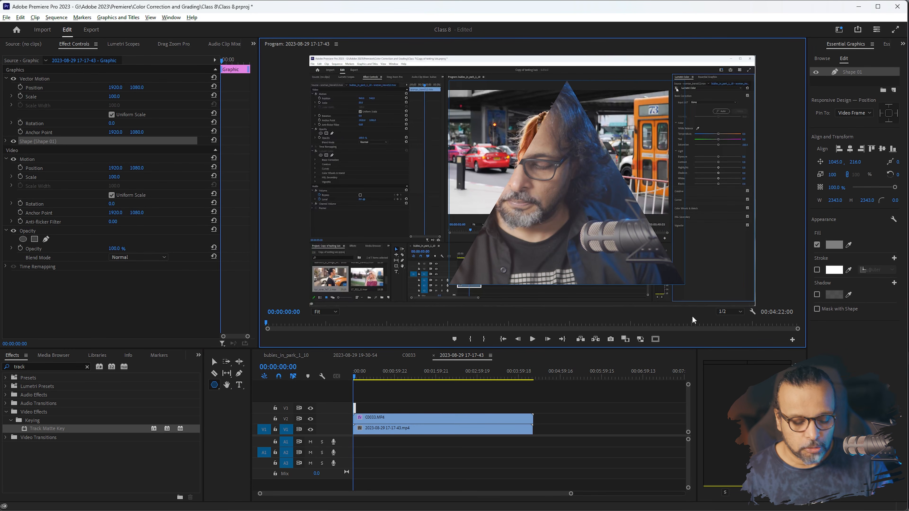
pyautogui.press('v')
pyautogui.moveTo(578, 224)
pyautogui.mouseDown()
pyautogui.moveTo(556, 226)
pyautogui.moveTo(592, 223)
pyautogui.moveTo(551, 221)
pyautogui.mouseUp()
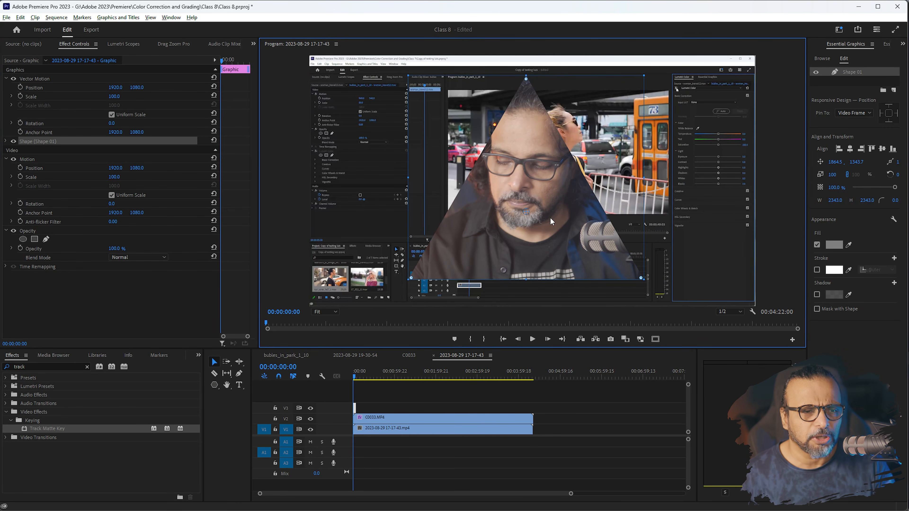
# Fine-tune the triangle's position to about 1868.6, 1350.7 and its width to about 2334.8.
pyautogui.moveTo(807, 140); pyautogui.dragTo(722, 139)
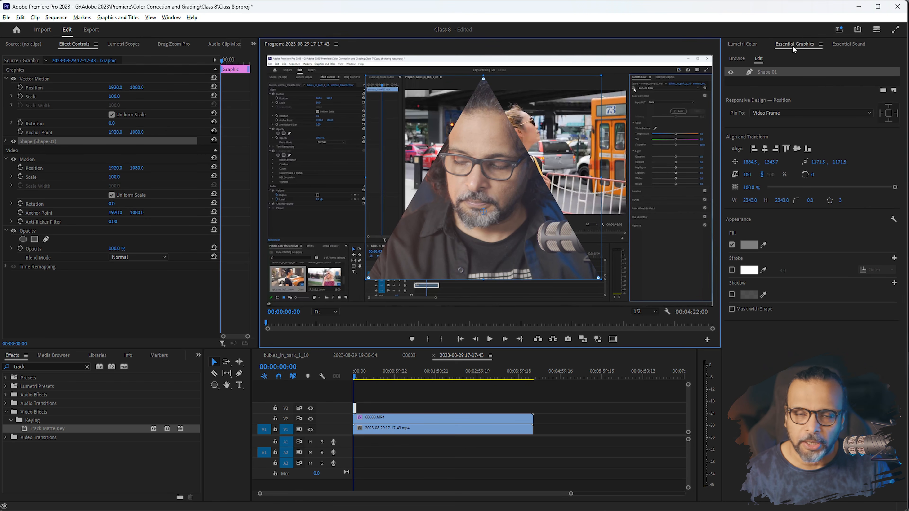
pyautogui.click(170, 18)
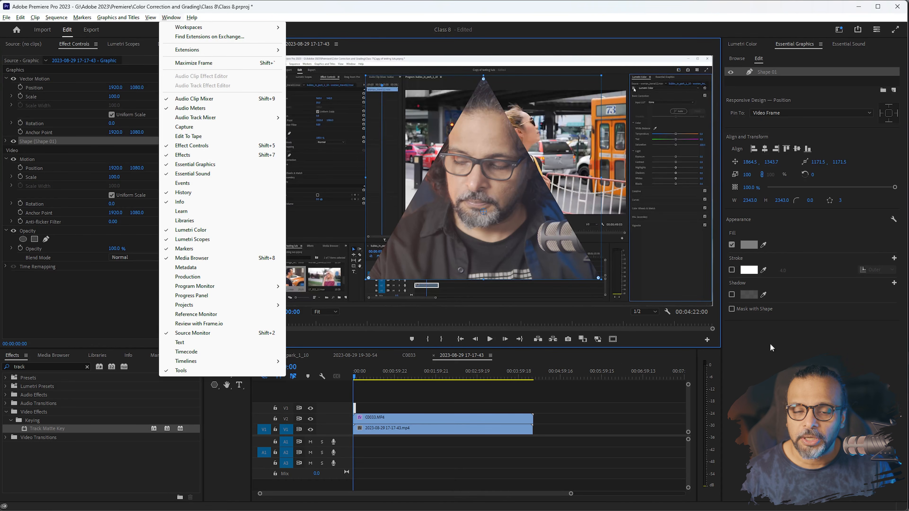
pyautogui.moveTo(479, 189)
pyautogui.mouseDown()
pyautogui.moveTo(474, 209)
pyautogui.moveTo(479, 190)
pyautogui.mouseUp()
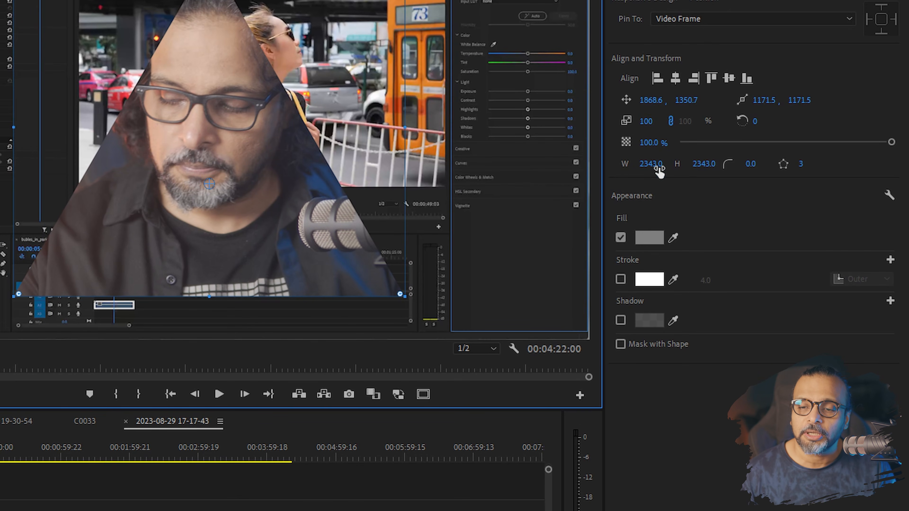
pyautogui.moveTo(650, 169); pyautogui.dragTo(646, 169)
pyautogui.moveTo(752, 166)
pyautogui.mouseDown()
pyautogui.moveTo(788, 165)
pyautogui.moveTo(756, 164)
pyautogui.mouseUp()
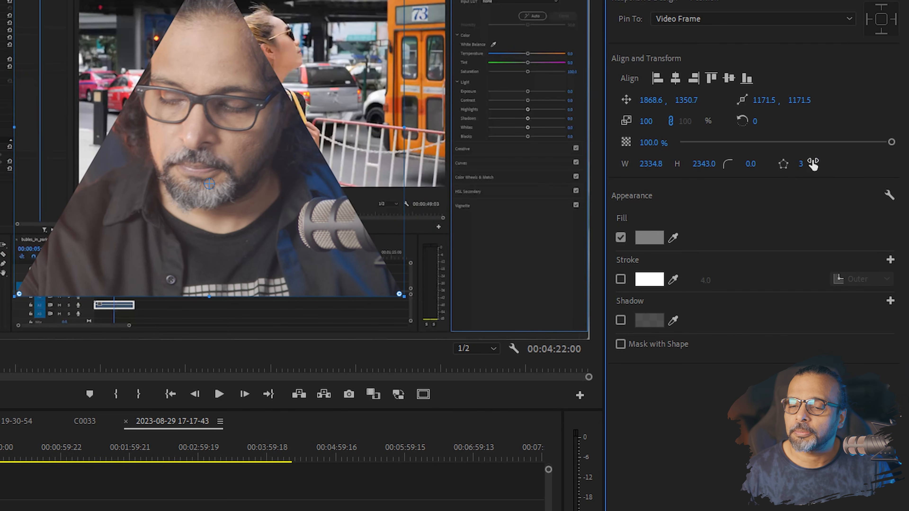
# Set the polygon's number of sides to 6 and move the shape up to about 1832.7, 1145.8.
pyautogui.click(813, 164)
pyautogui.write('6')
pyautogui.press('Return')
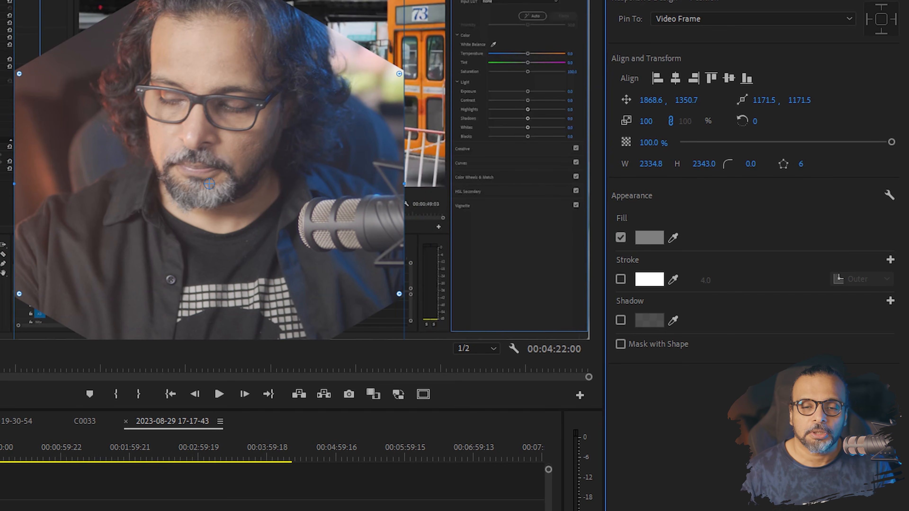
pyautogui.moveTo(207, 201); pyautogui.dragTo(200, 160)
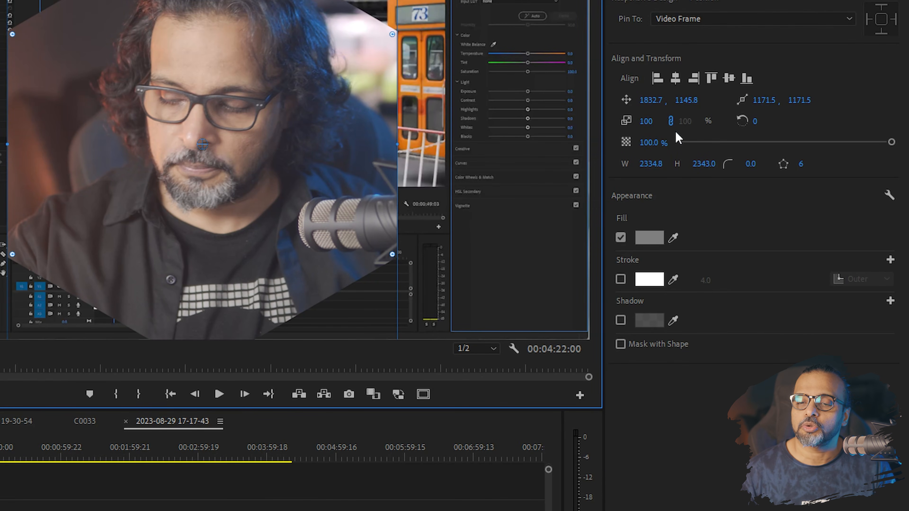
# Resize the hexagon to about 2097 by 2104 and move it over the man's face at about 2016.7, 969.7.
pyautogui.moveTo(329, 105); pyautogui.dragTo(323, 178)
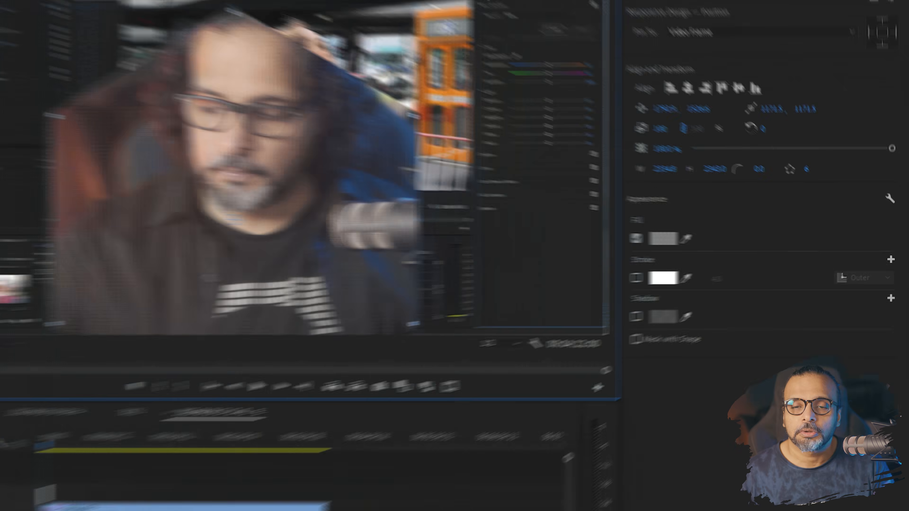
pyautogui.moveTo(594, 96); pyautogui.dragTo(572, 120)
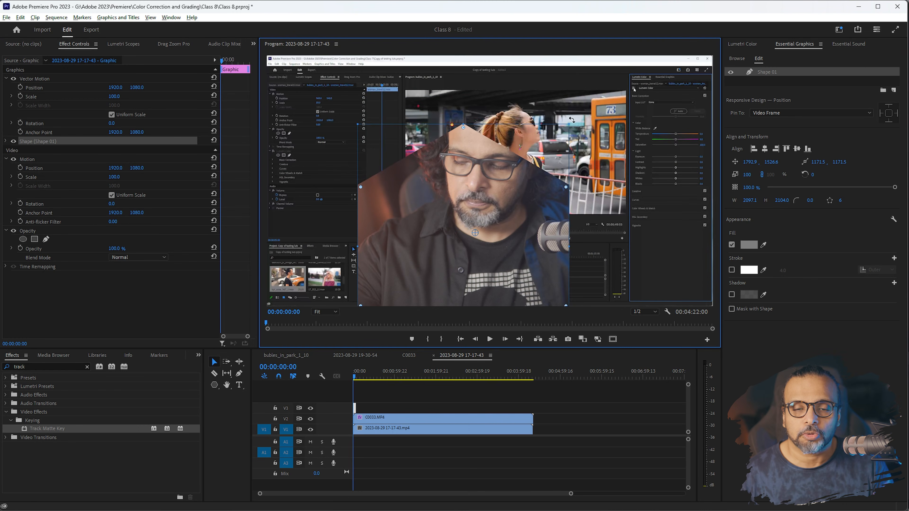
pyautogui.moveTo(518, 240); pyautogui.dragTo(543, 175)
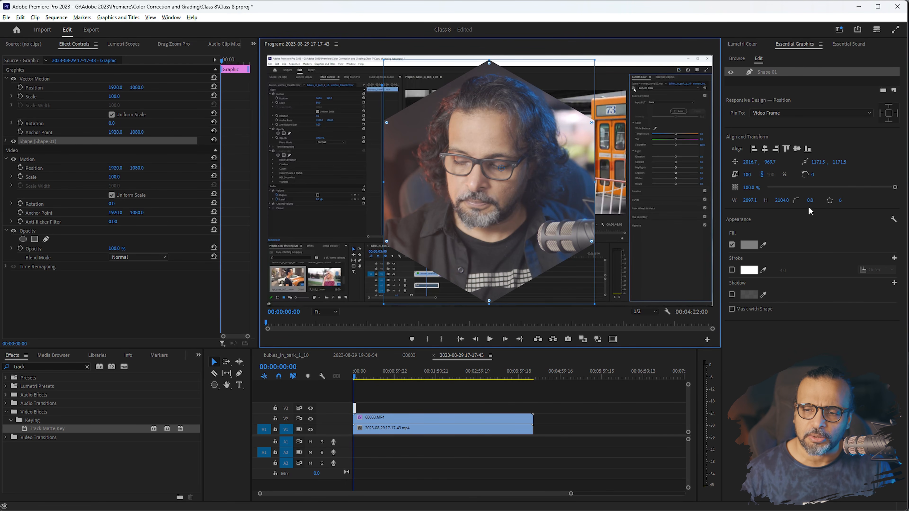
# Round the hexagon's corners to about 130.6 and extend its graphic clip on V3 to the end of the clips below.
pyautogui.moveTo(810, 200); pyautogui.dragTo(828, 200)
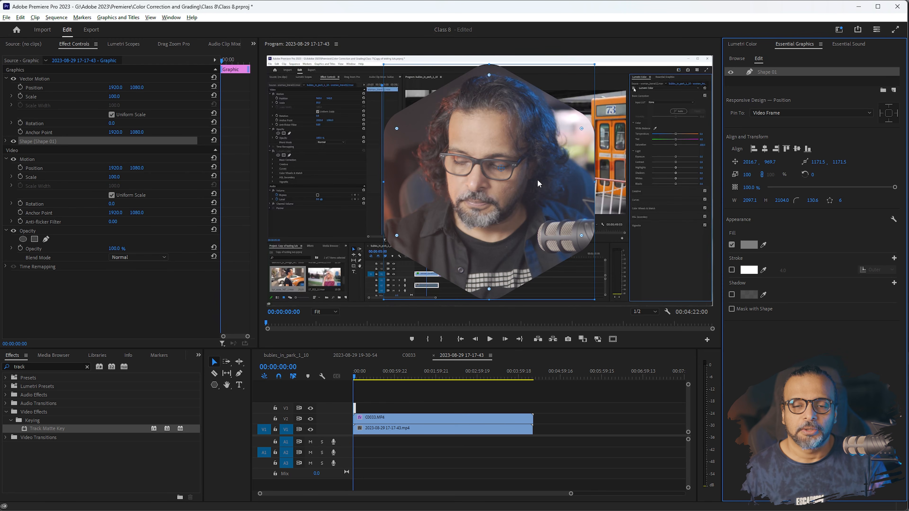
pyautogui.click(359, 407)
pyautogui.moveTo(359, 406); pyautogui.dragTo(534, 403)
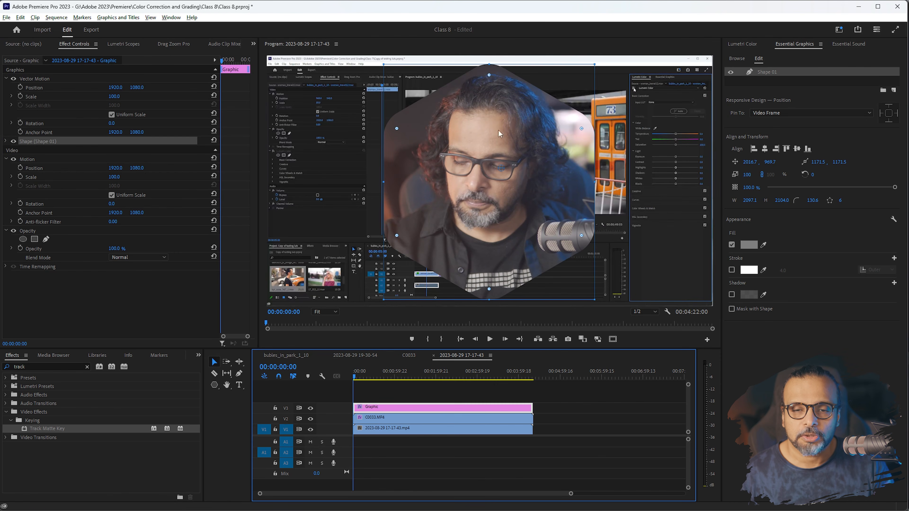
# Try to shrink the hexagon graphic to about 1352 by 1407 and undo the resize.
pyautogui.moveTo(594, 64); pyautogui.dragTo(511, 143)
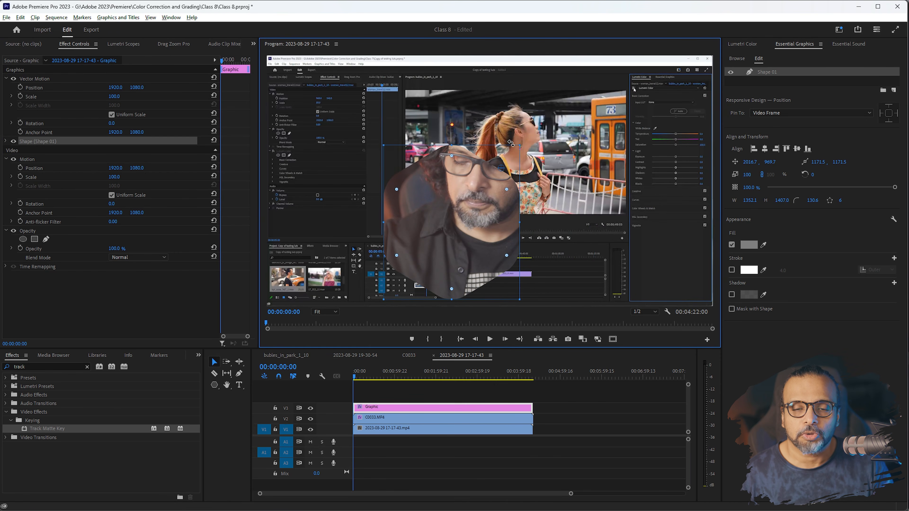
pyautogui.hotkey('ctrl', 'z')
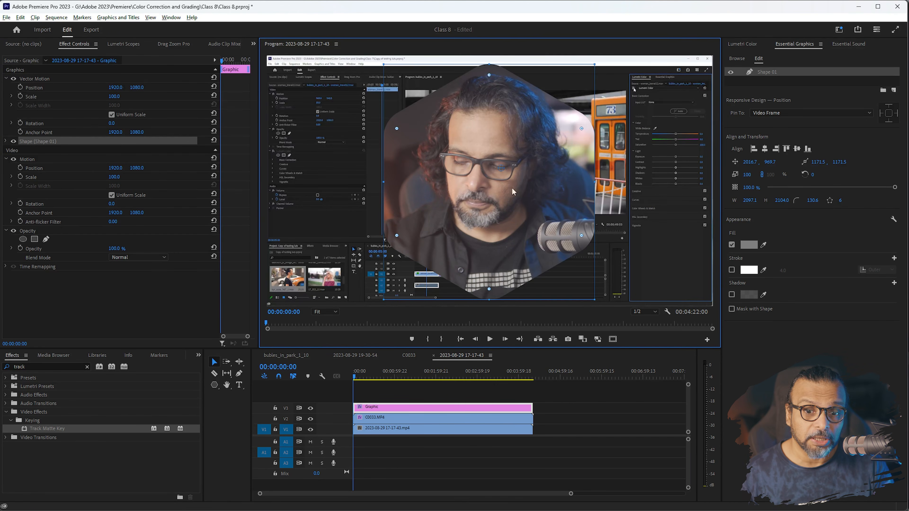
# Scale the C0033.MP4 clip on V2 to 33% and move it into the frame's lower-right corner, with vertical position 1739.
pyautogui.click(373, 410)
pyautogui.click(369, 422)
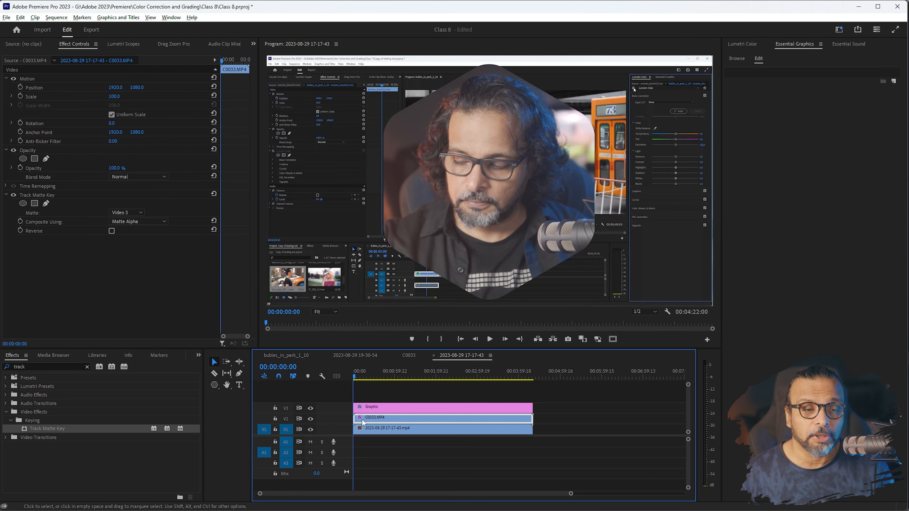
pyautogui.moveTo(114, 96); pyautogui.dragTo(610, 88)
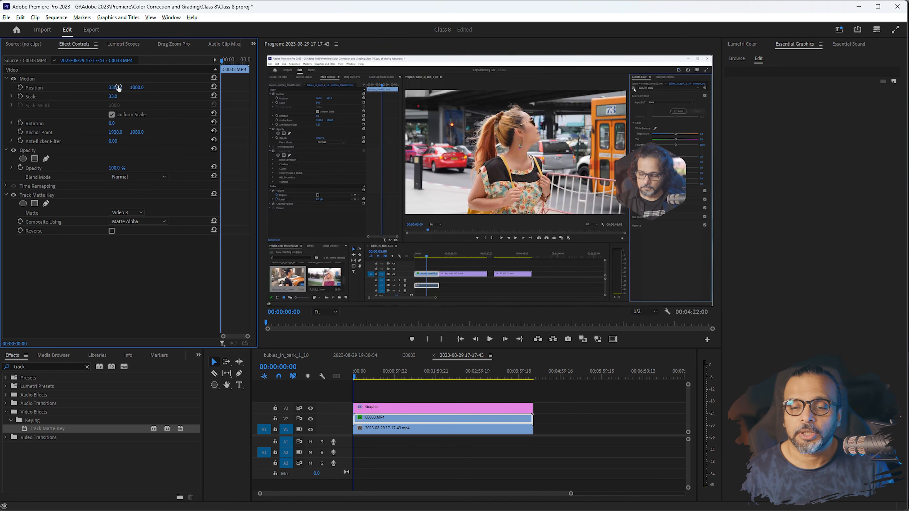
pyautogui.moveTo(145, 88); pyautogui.dragTo(381, 88)
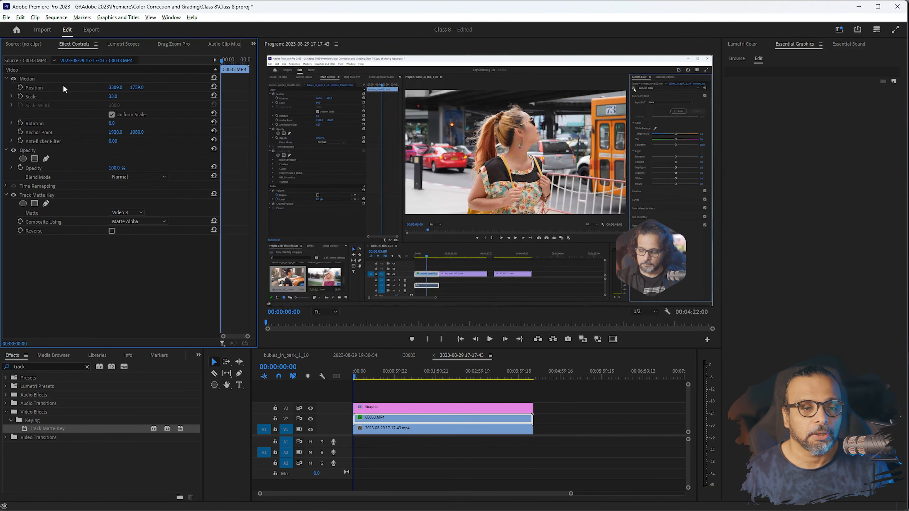
pyautogui.moveTo(120, 90); pyautogui.dragTo(176, 89)
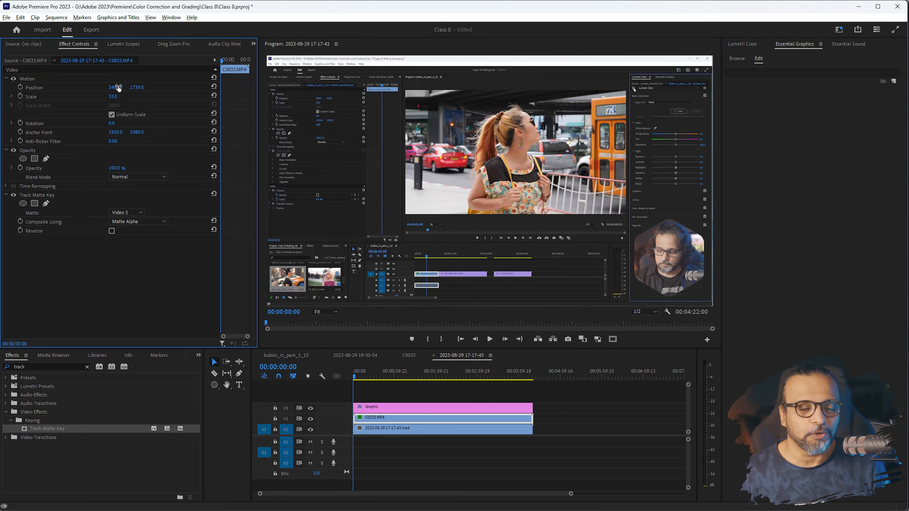
# Open the C0033 sequence and examine the paintstroke.png matte and the effect settings of the C0032.MP4 clip.
pyautogui.click(410, 355)
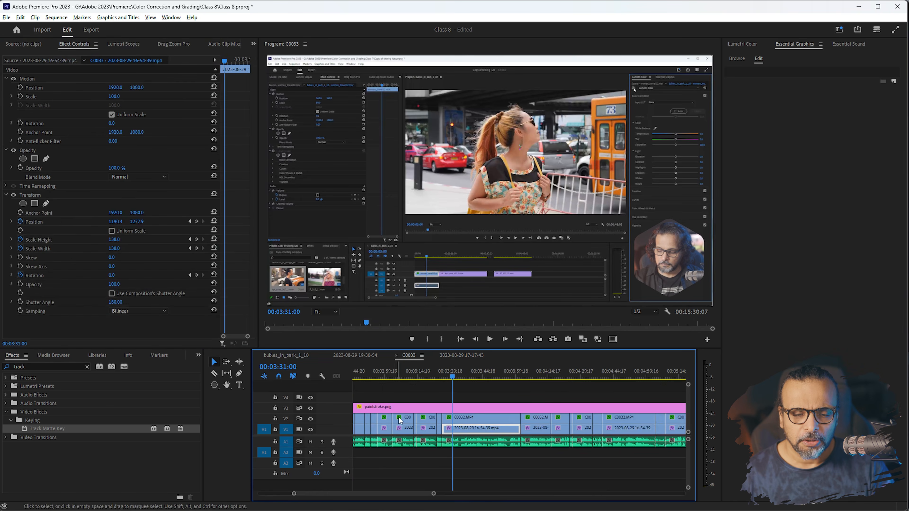
pyautogui.click(382, 407)
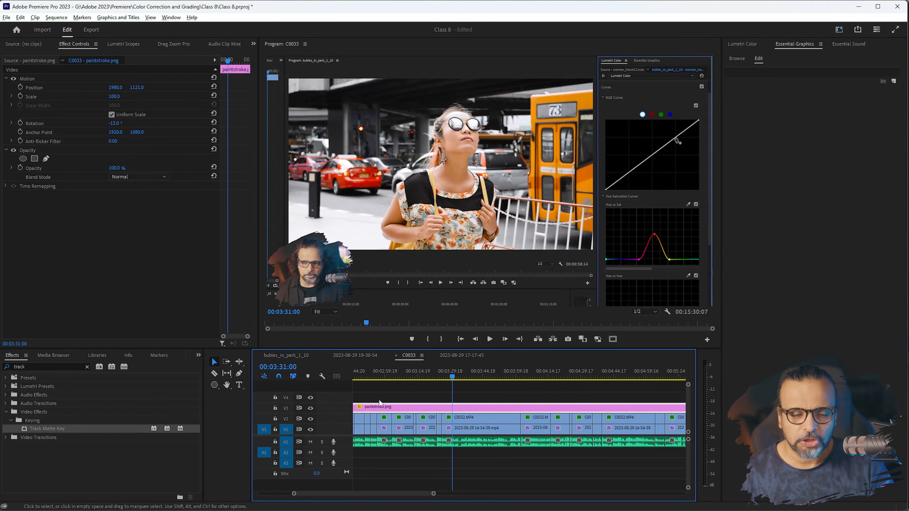
pyautogui.click(464, 419)
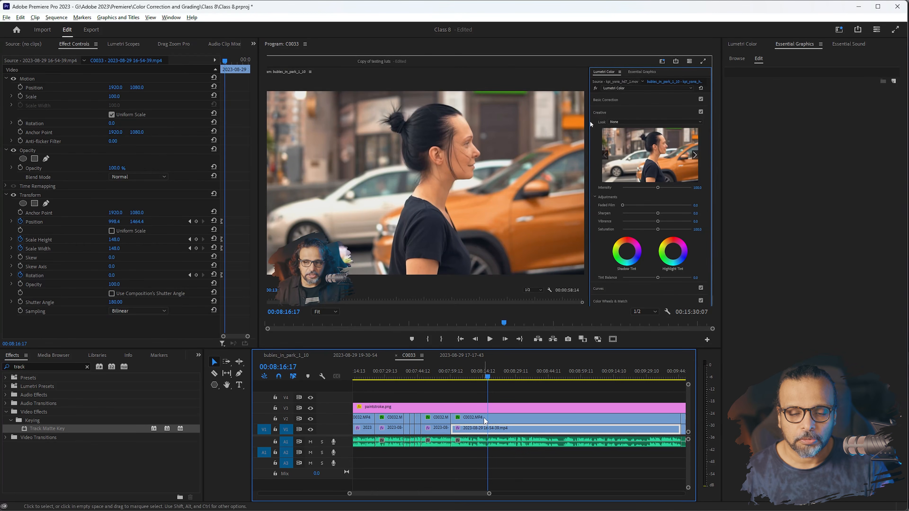
pyautogui.click(485, 418)
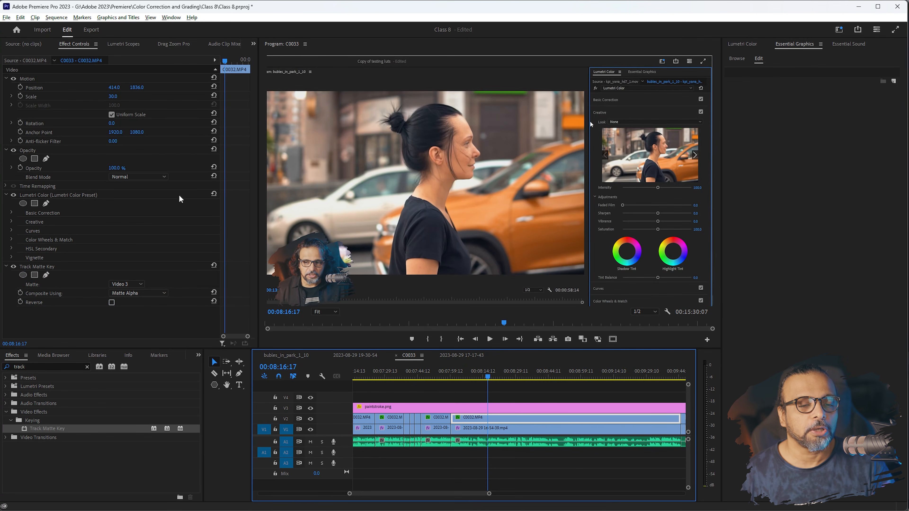
pyautogui.click(315, 280)
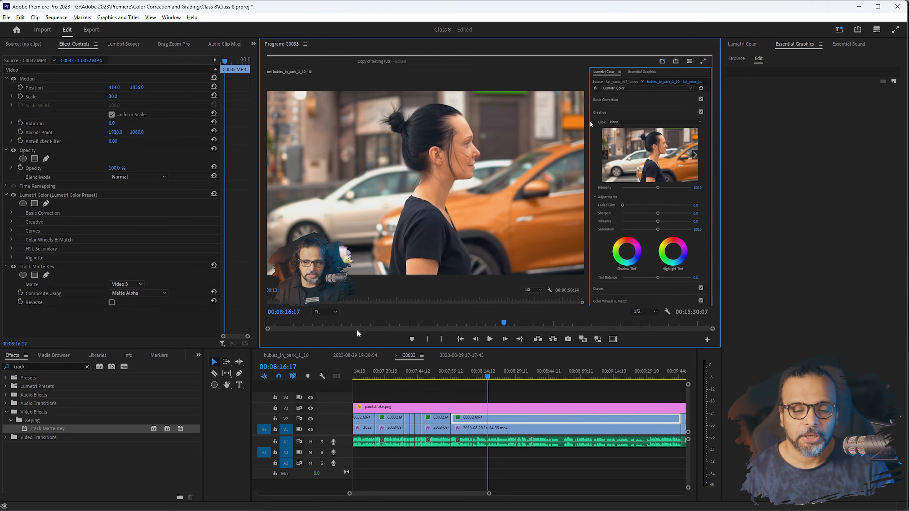
# Reset the C0032.MP4 clip's Motion settings and turn off its Track Matte Key effect.
pyautogui.click(214, 78)
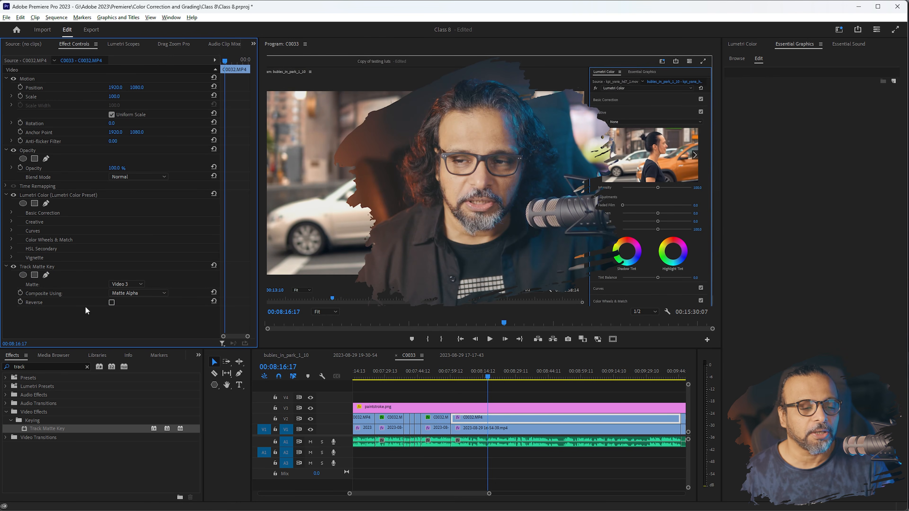
pyautogui.click(13, 267)
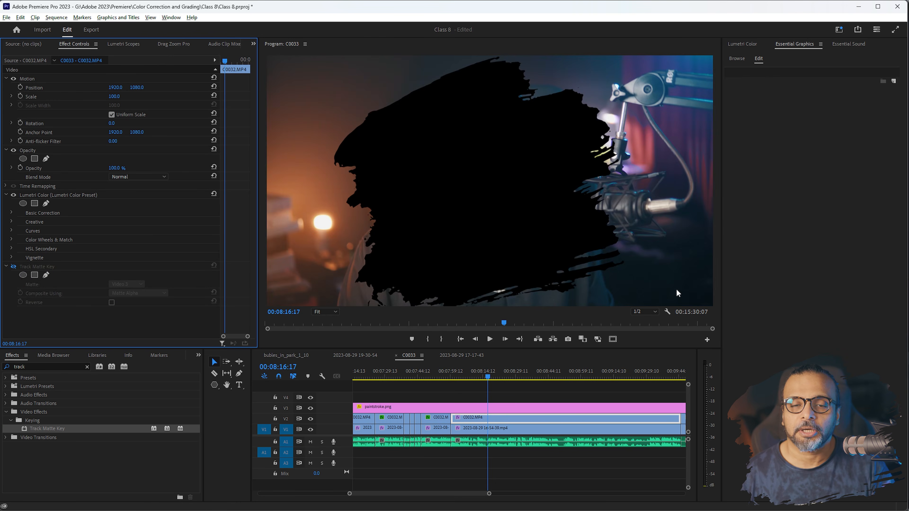
pyautogui.click(458, 139)
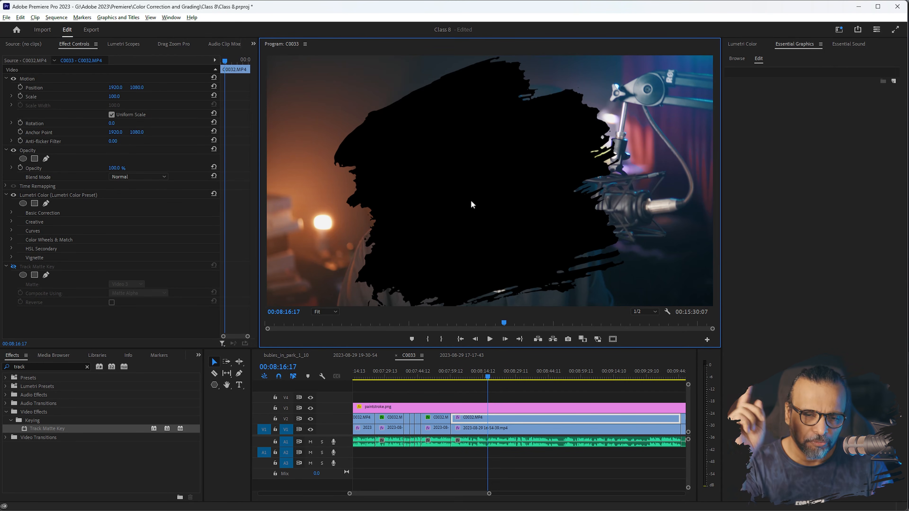
# Switch to Chrome and download the free black "Brush stroke banner background" image from the Freepik brush stroke results.
pyautogui.moveTo(432, 501)
pyautogui.click(397, 501)
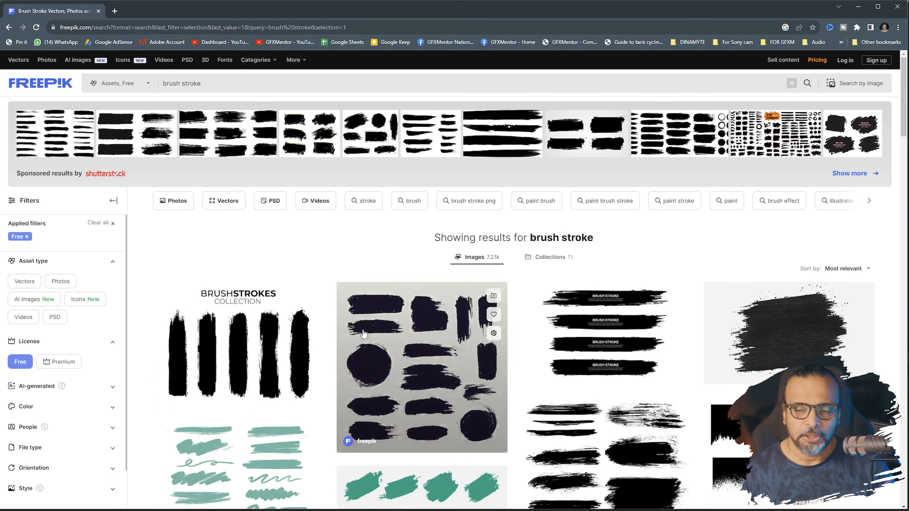
pyautogui.scroll(-6, 364, 331)
pyautogui.scroll(-6, 365, 331)
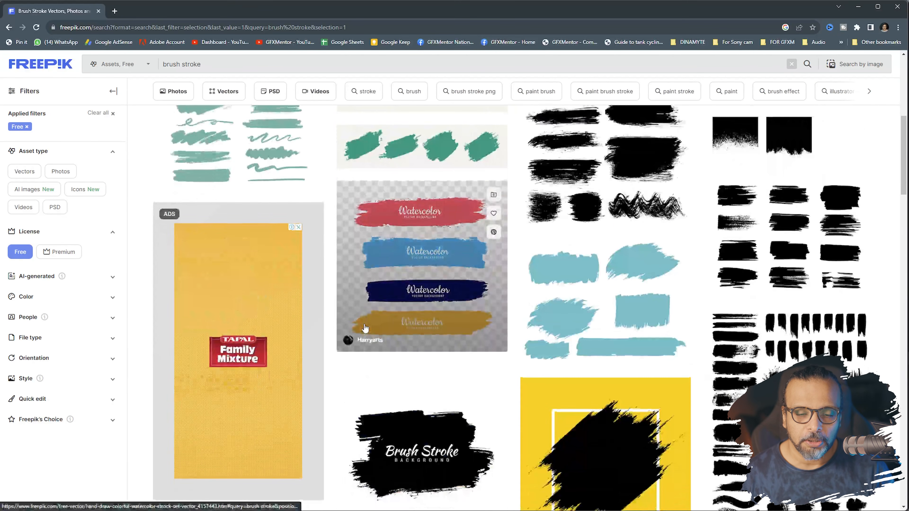
pyautogui.scroll(12, 358, 327)
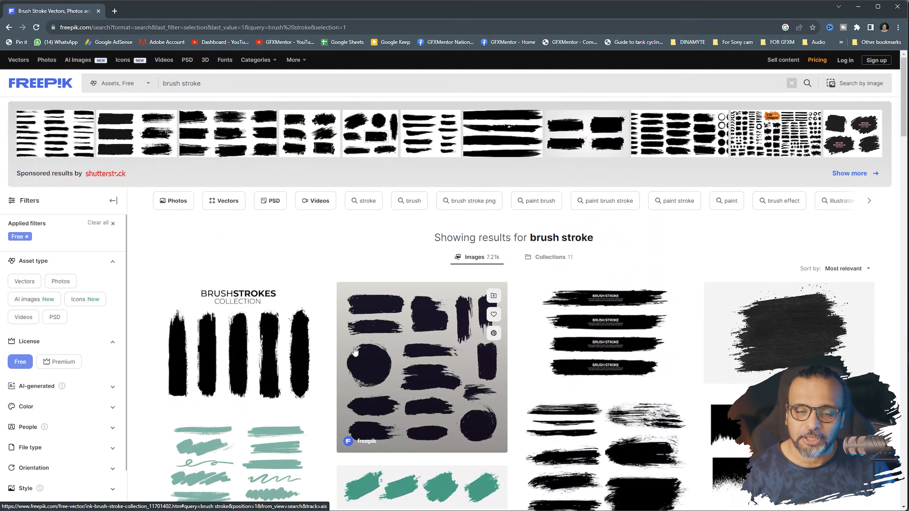
pyautogui.scroll(-5, 356, 350)
pyautogui.scroll(3, 356, 350)
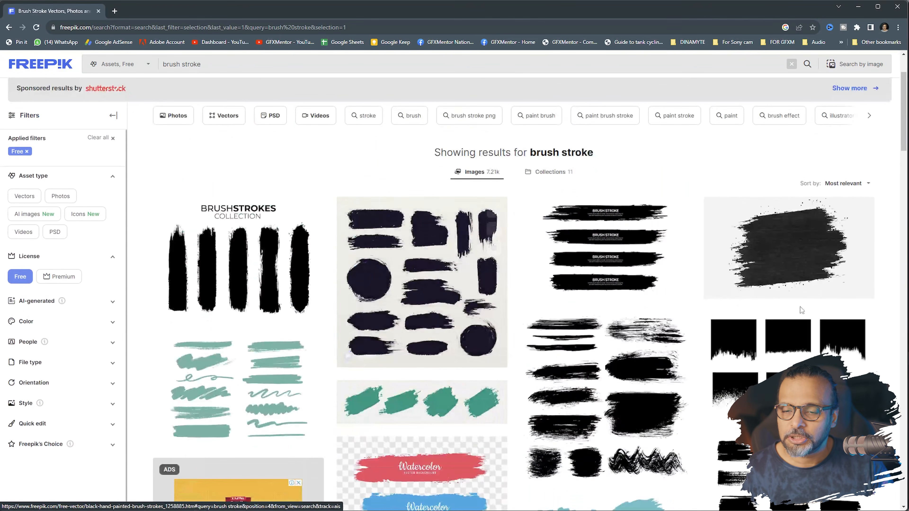
pyautogui.click(781, 261)
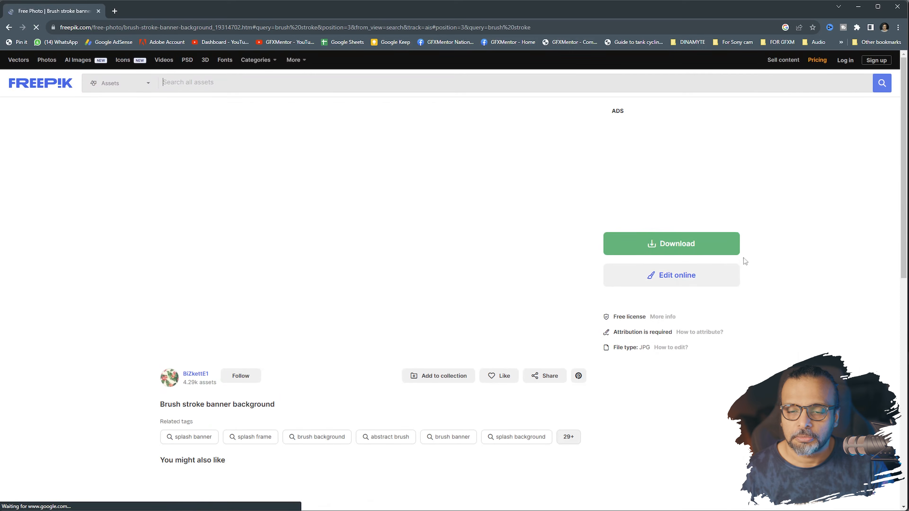
pyautogui.click(735, 250)
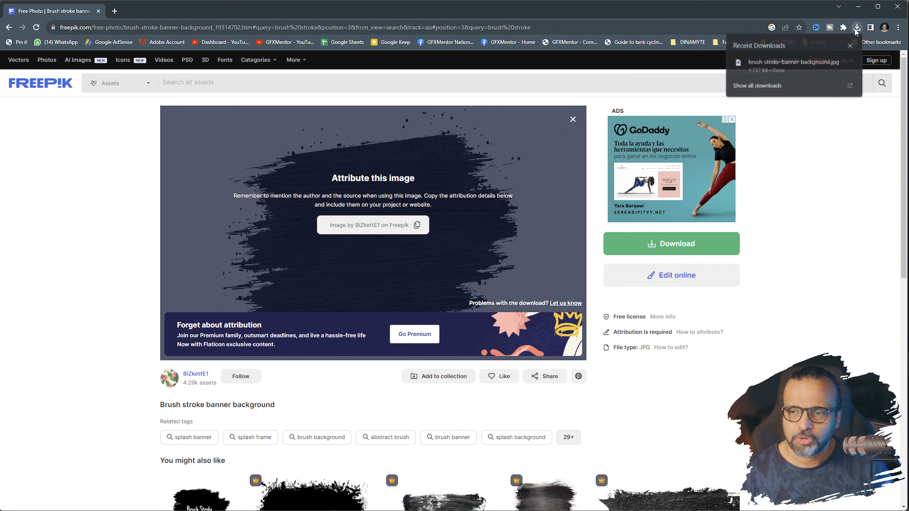
pyautogui.moveTo(841, 65)
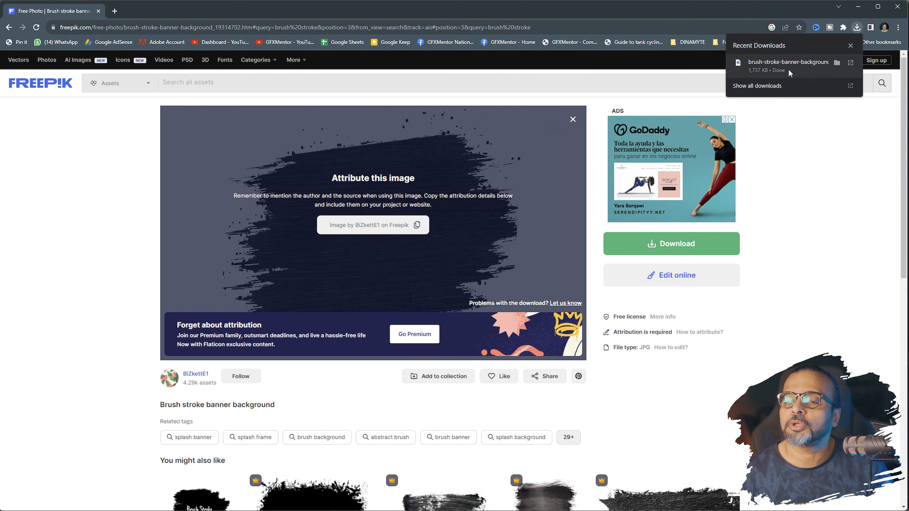
pyautogui.click(837, 64)
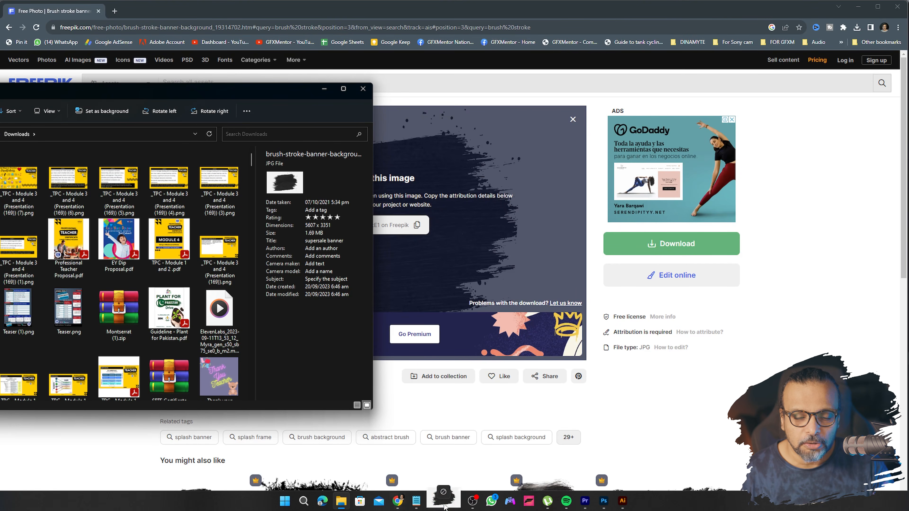
pyautogui.moveTo(585, 503)
pyautogui.mouseDown()
pyautogui.moveTo(350, 387)
pyautogui.moveTo(383, 387)
pyautogui.moveTo(388, 403)
pyautogui.moveTo(436, 403)
pyautogui.mouseUp()
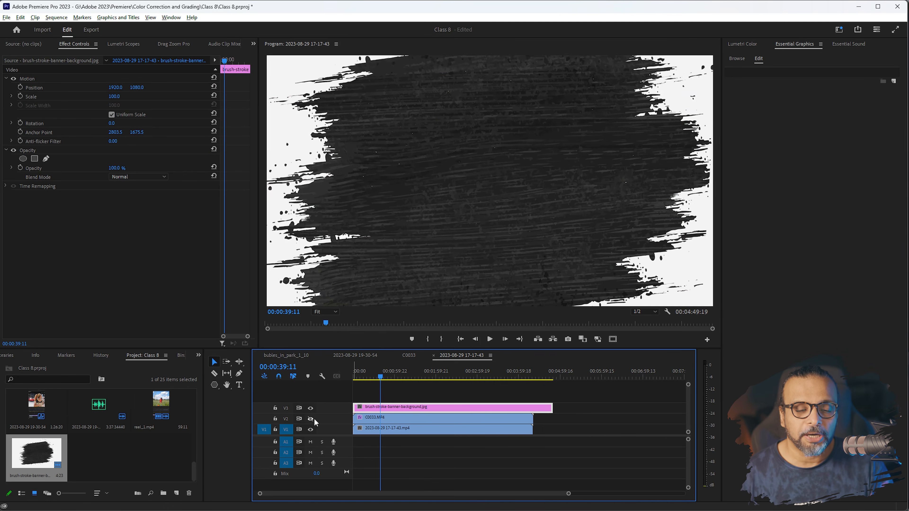
# Make track V2 visible and turn off the Track Matte Key effect on the C0033.MP4 clip.
pyautogui.click(311, 419)
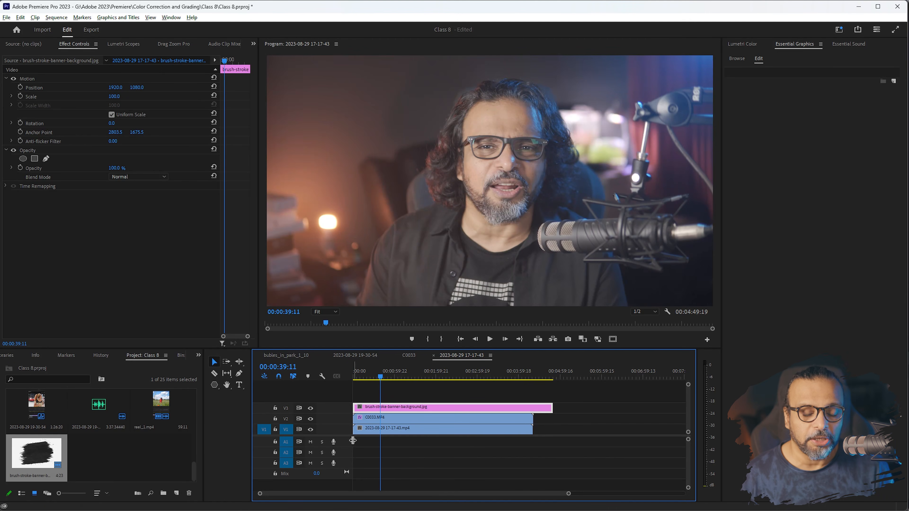
pyautogui.click(393, 422)
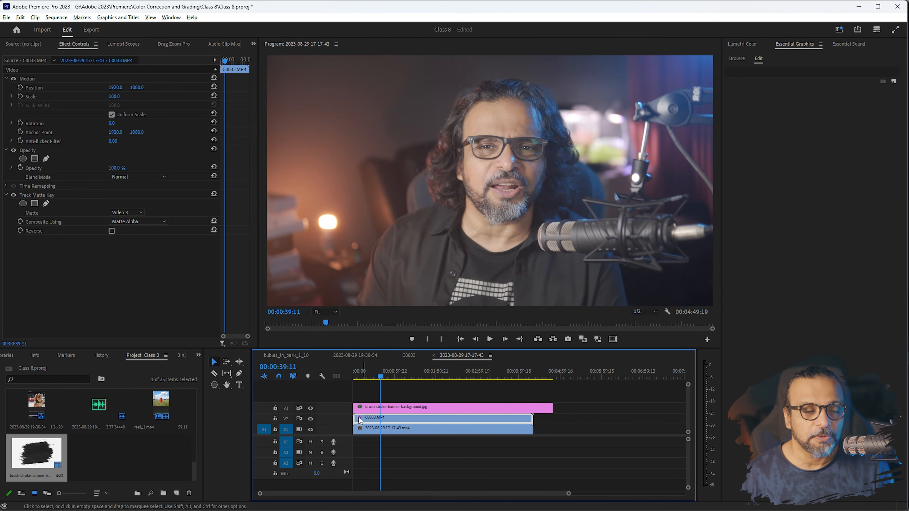
pyautogui.click(14, 195)
# At 00:00:08:15, scale the brush-stroke image on V3 to 76% and position it at about 1909, 1076.3.
pyautogui.click(358, 408)
pyautogui.moveTo(364, 377); pyautogui.dragTo(359, 377)
pyautogui.click(371, 161)
pyautogui.click(419, 194)
pyautogui.moveTo(411, 211)
pyautogui.mouseDown()
pyautogui.moveTo(537, 205)
pyautogui.moveTo(402, 111)
pyautogui.moveTo(591, 246)
pyautogui.moveTo(511, 143)
pyautogui.moveTo(410, 180)
pyautogui.moveTo(397, 217)
pyautogui.mouseUp()
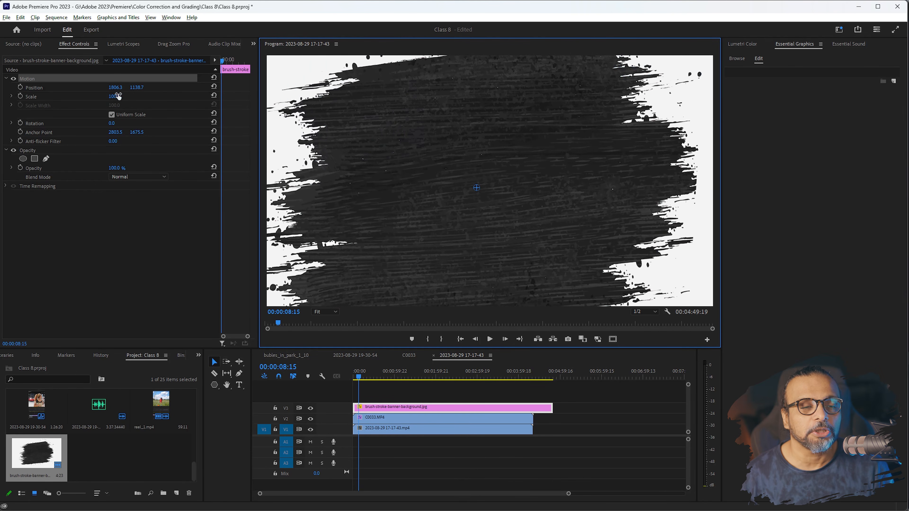
pyautogui.moveTo(117, 91); pyautogui.dragTo(109, 91)
pyautogui.moveTo(388, 216)
pyautogui.mouseDown()
pyautogui.moveTo(406, 198)
pyautogui.moveTo(400, 208)
pyautogui.mouseUp()
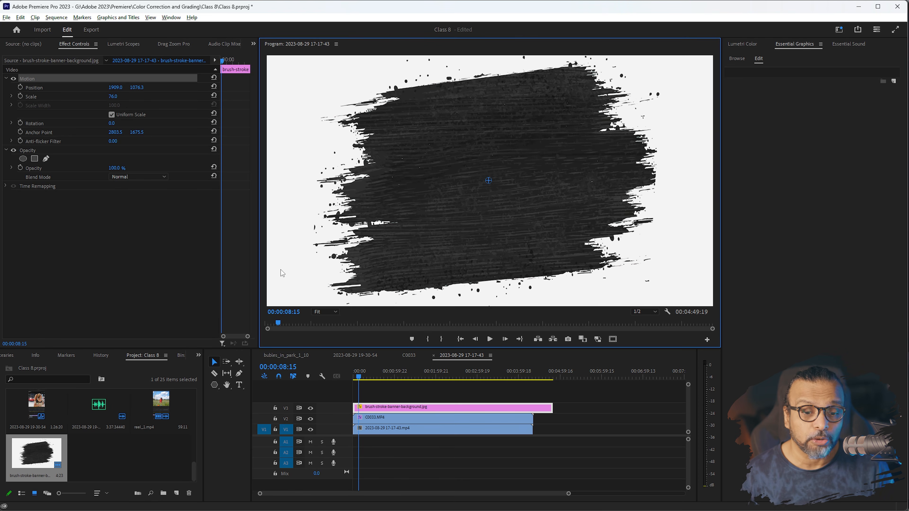
# Turn on the C0033.MP4 clip's Track Matte Key, set to composite using Matte Luma with Reverse enabled.
pyautogui.click(368, 422)
pyautogui.click(13, 195)
pyautogui.click(133, 223)
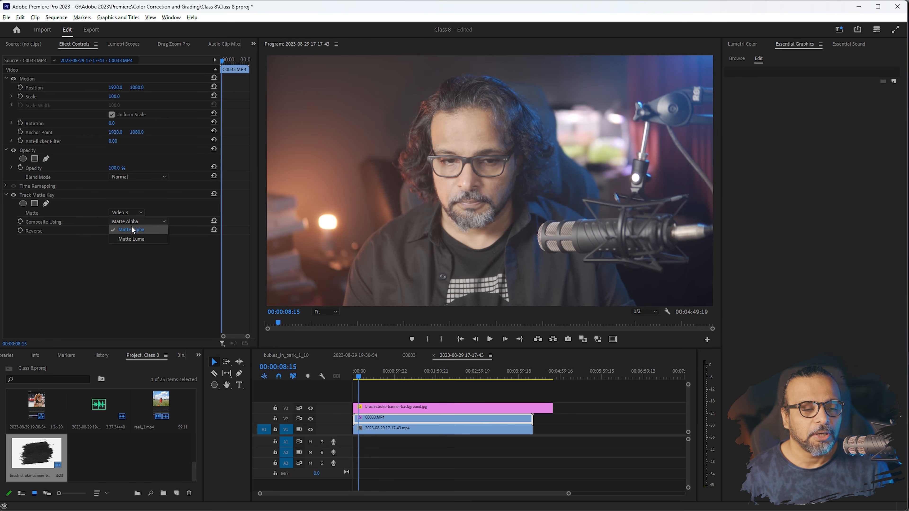
pyautogui.click(132, 240)
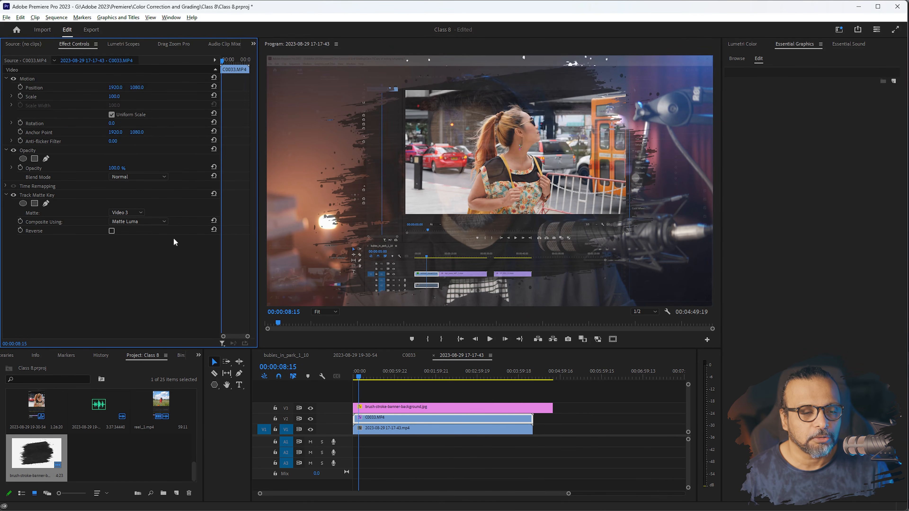
pyautogui.click(112, 232)
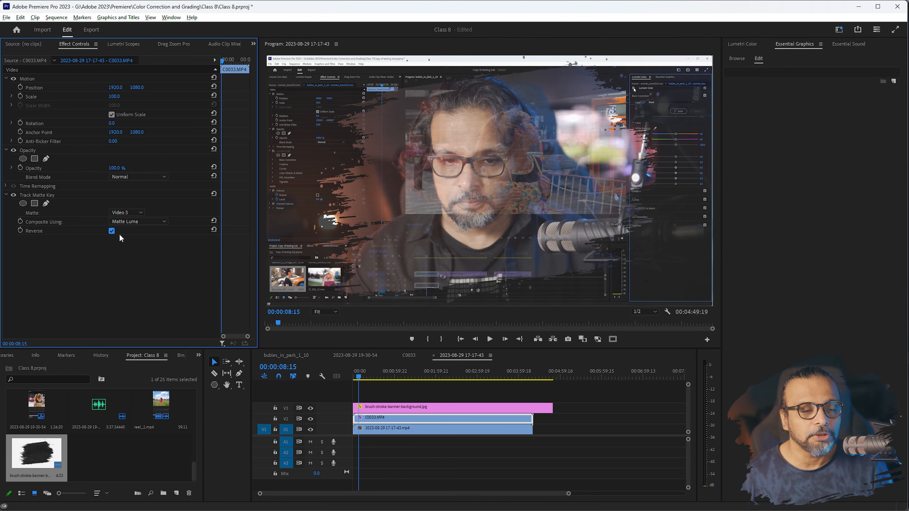
# Turn off Reverse on the C0033.MP4 clip's Track Matte Key and open brush-stroke-banner-background.jpg in Photoshop.
pyautogui.click(112, 231)
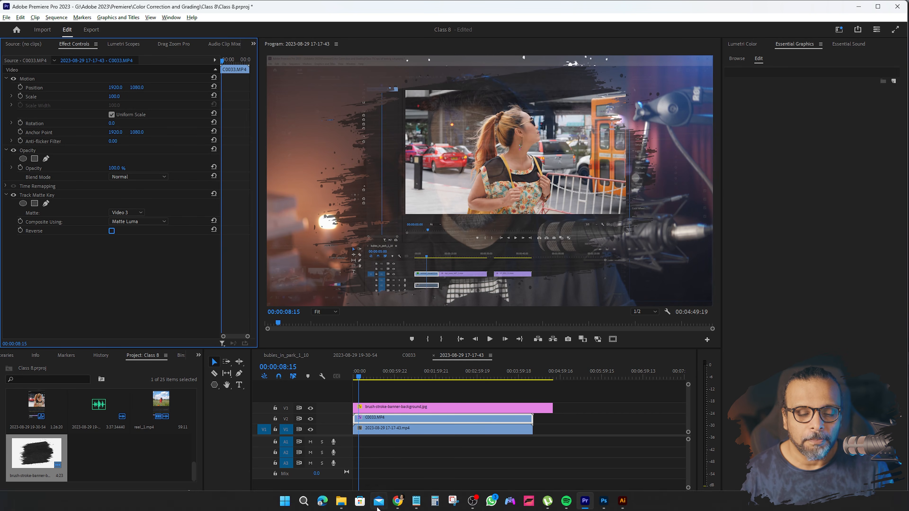
pyautogui.moveTo(0, 272)
pyautogui.mouseDown()
pyautogui.moveTo(136, 267)
pyautogui.moveTo(537, 501)
pyautogui.moveTo(603, 501)
pyautogui.moveTo(21, 195)
pyautogui.moveTo(371, 197)
pyautogui.mouseUp()
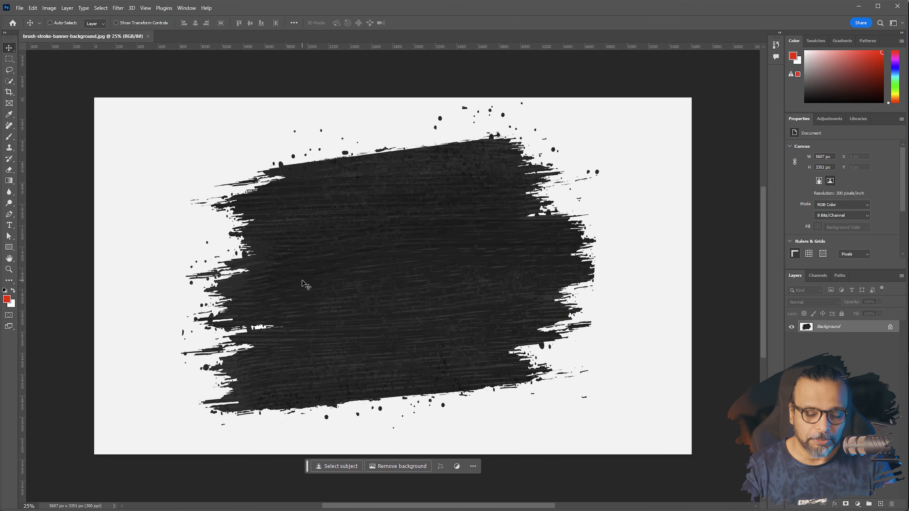
# Apply Levels to the brush-stroke image with a black input of 89 and a white input of 114.
pyautogui.hotkey('ctrl', 'l')
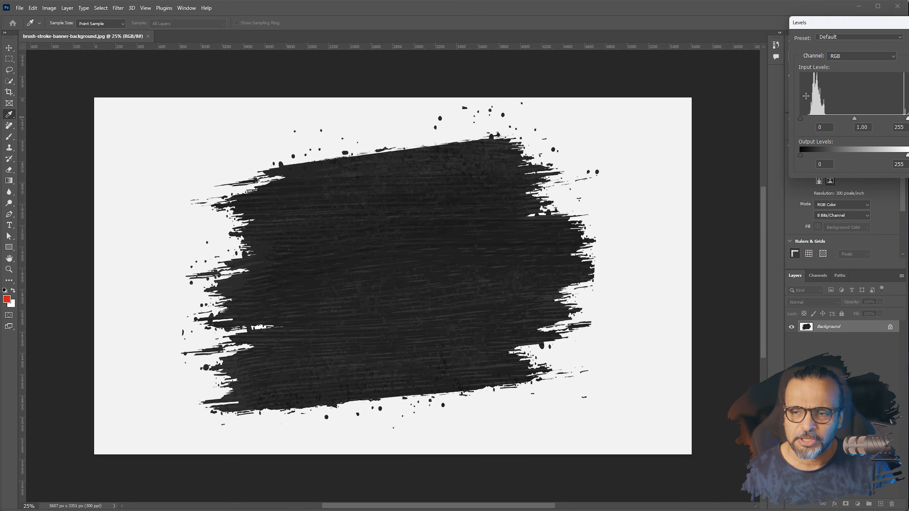
pyautogui.moveTo(886, 23); pyautogui.dragTo(409, 165)
pyautogui.moveTo(328, 260); pyautogui.dragTo(356, 256)
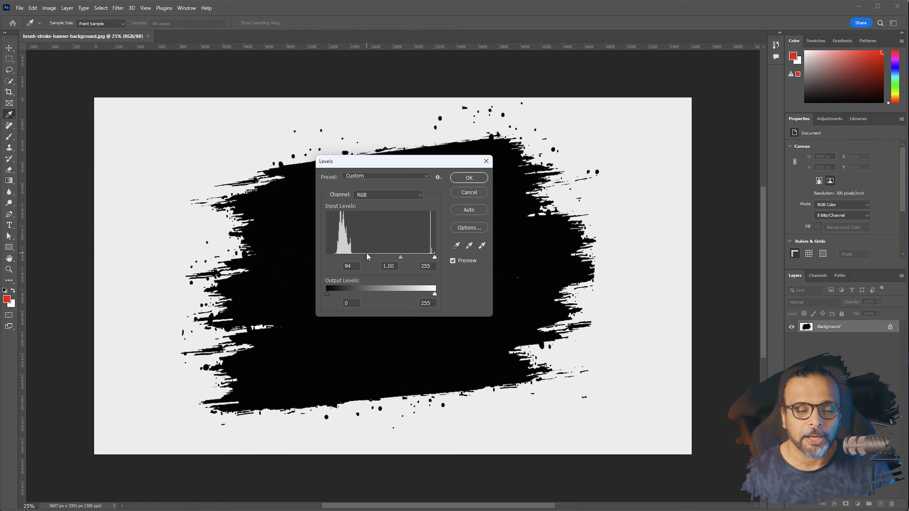
pyautogui.moveTo(434, 257); pyautogui.dragTo(416, 258)
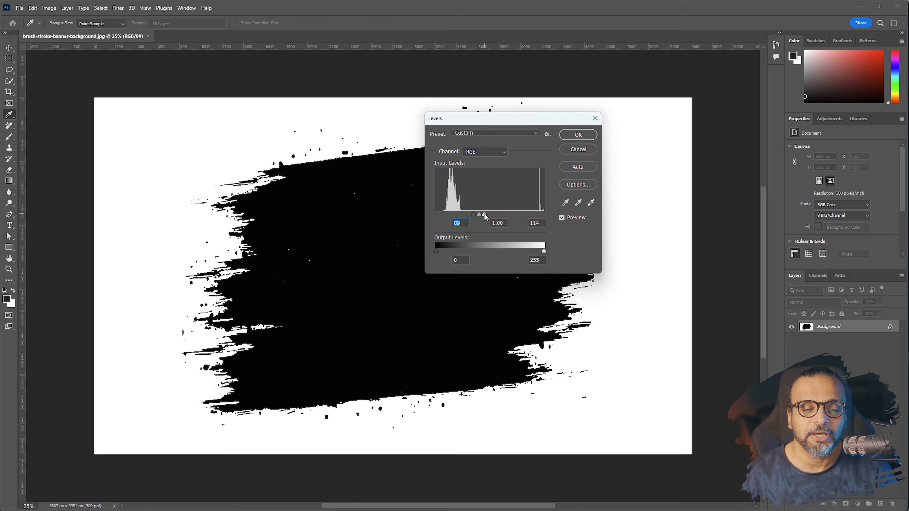
pyautogui.click(533, 223)
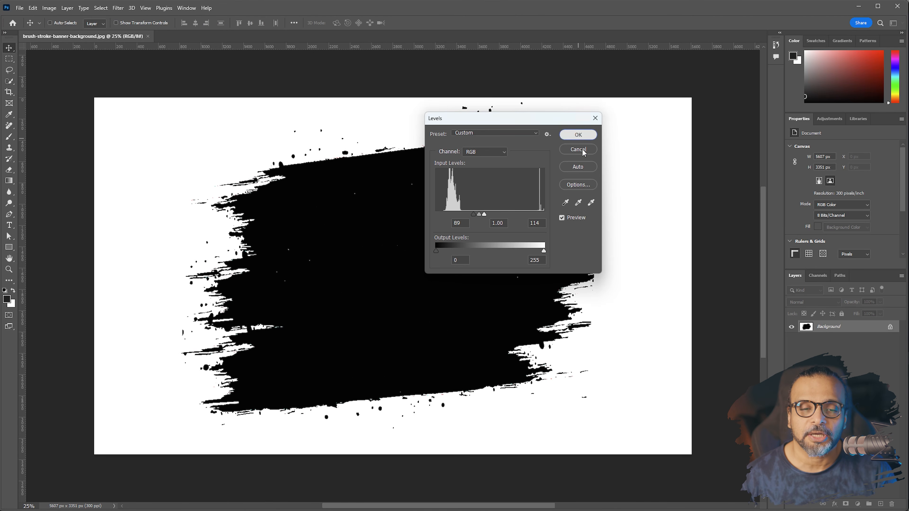
pyautogui.click(575, 134)
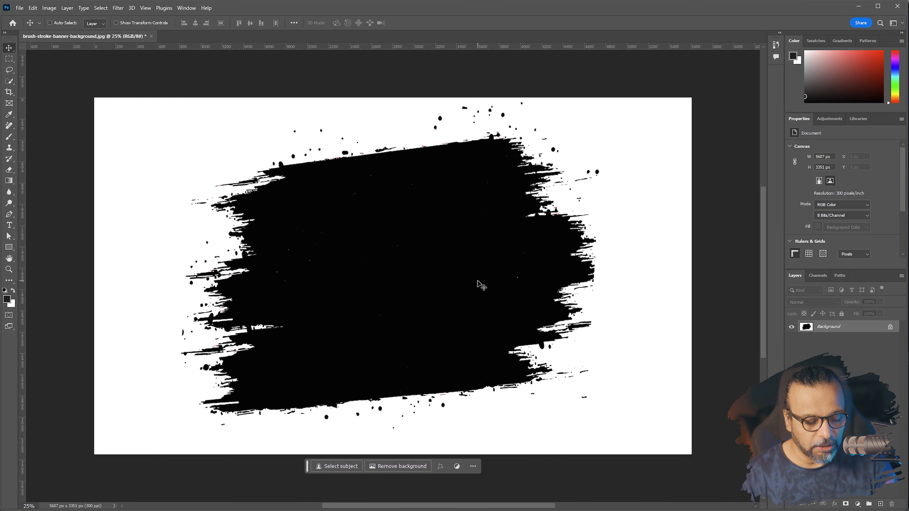
# Export the adjusted brush-stroke image for web as a PNG-24 named matte on the Desktop.
pyautogui.hotkey('ctrl', 'alt', 'shift', 's')
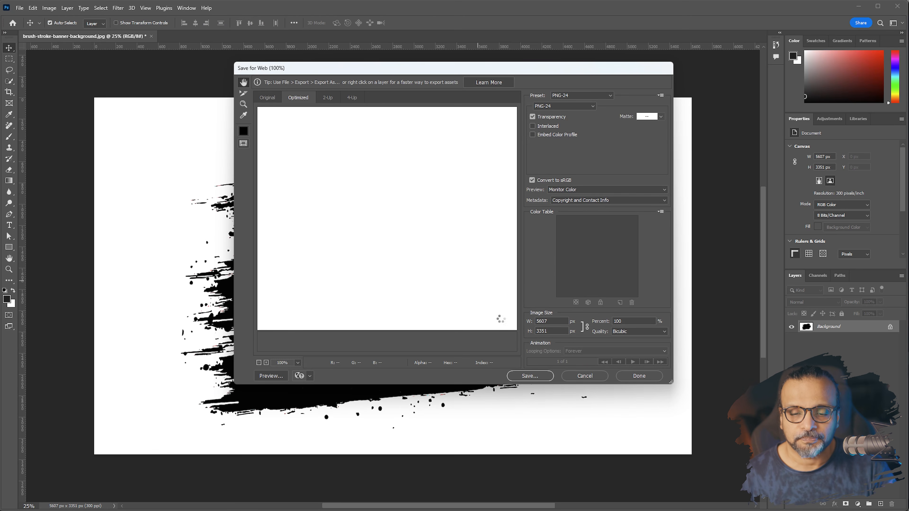
pyautogui.click(530, 376)
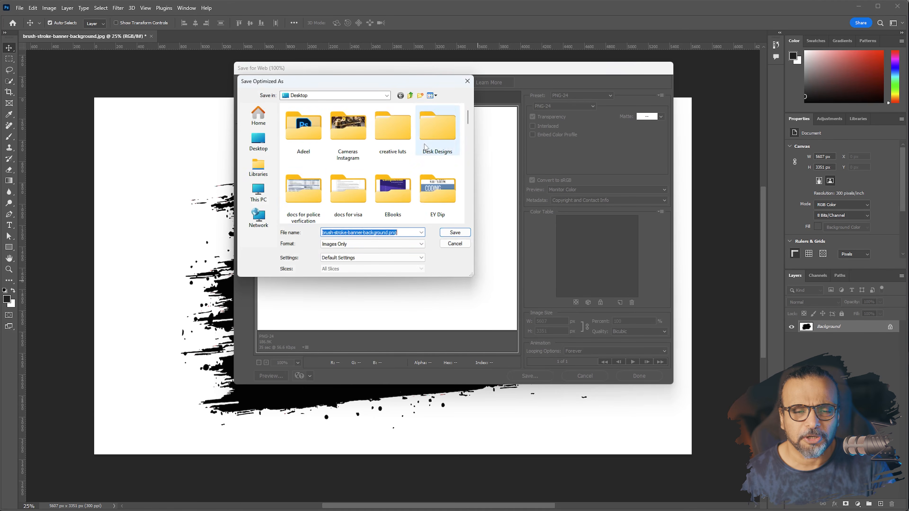
pyautogui.click(258, 142)
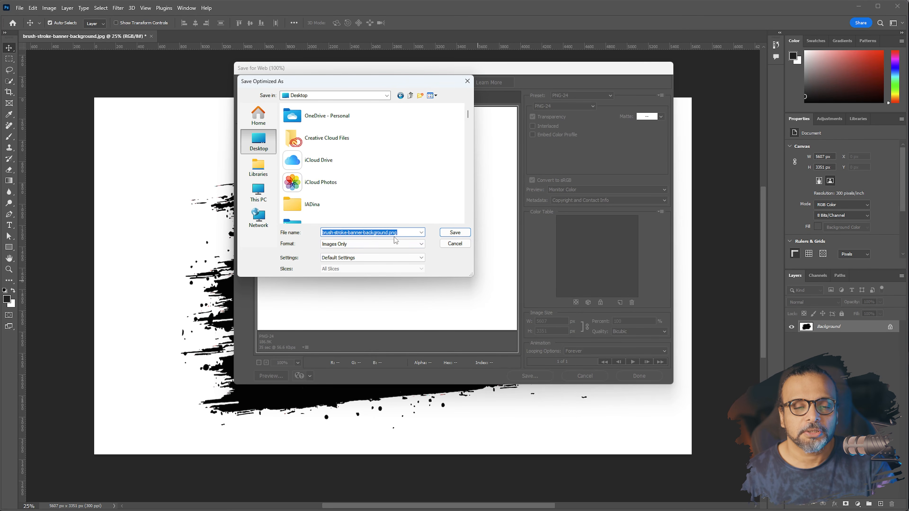
pyautogui.write('mask')
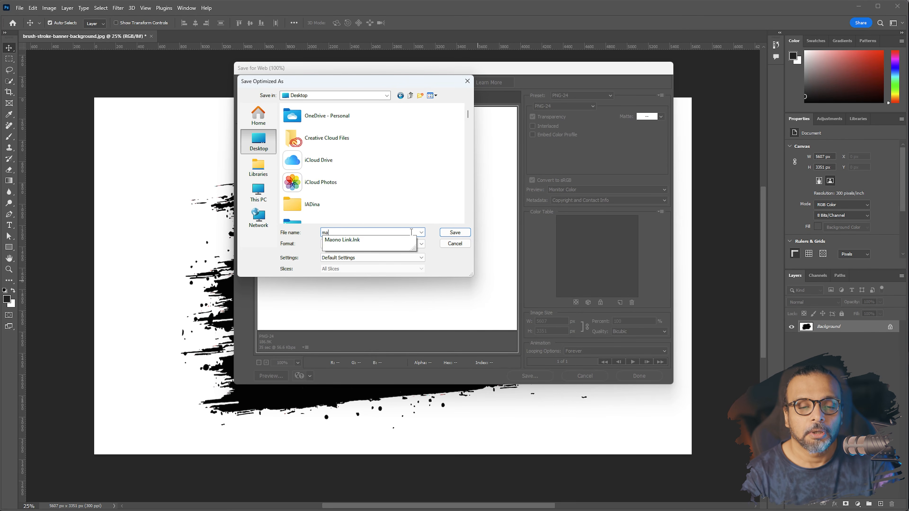
pyautogui.press('Return')
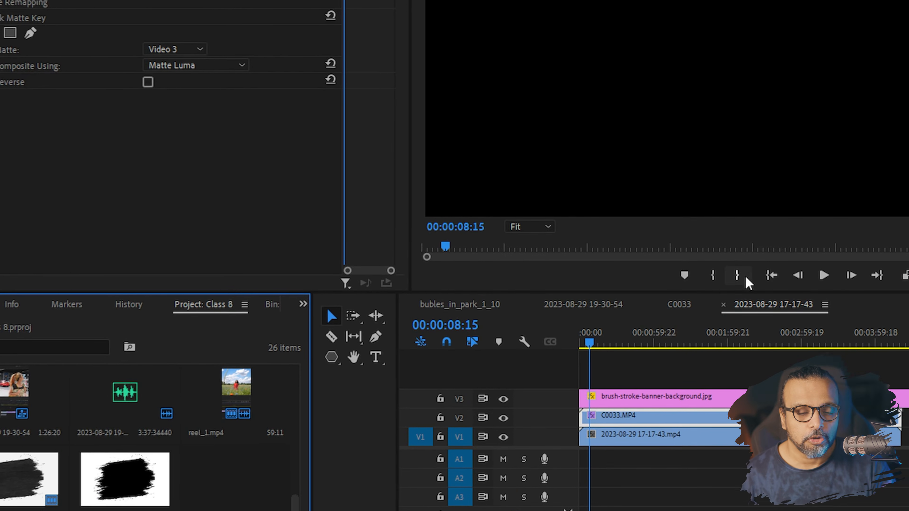
# In Premiere Pro, replace the brush-stroke JPG on V3 with matte.png at the sequence start and extend it to the end of C0033.MP4.
pyautogui.click(580, 343)
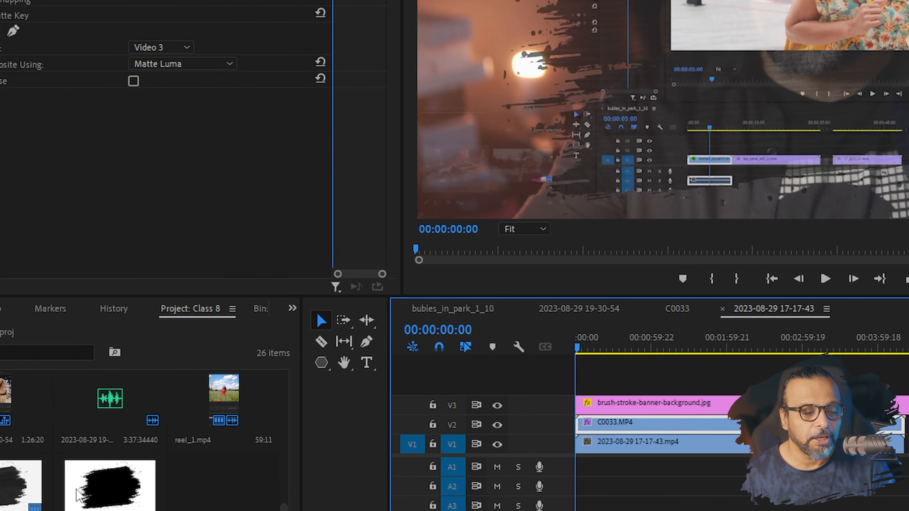
pyautogui.click(18, 487)
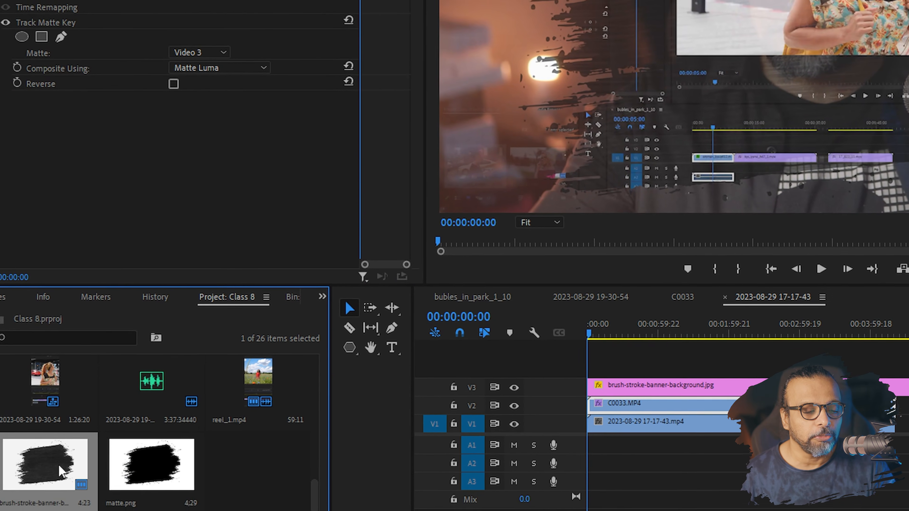
pyautogui.doubleClick(51, 473)
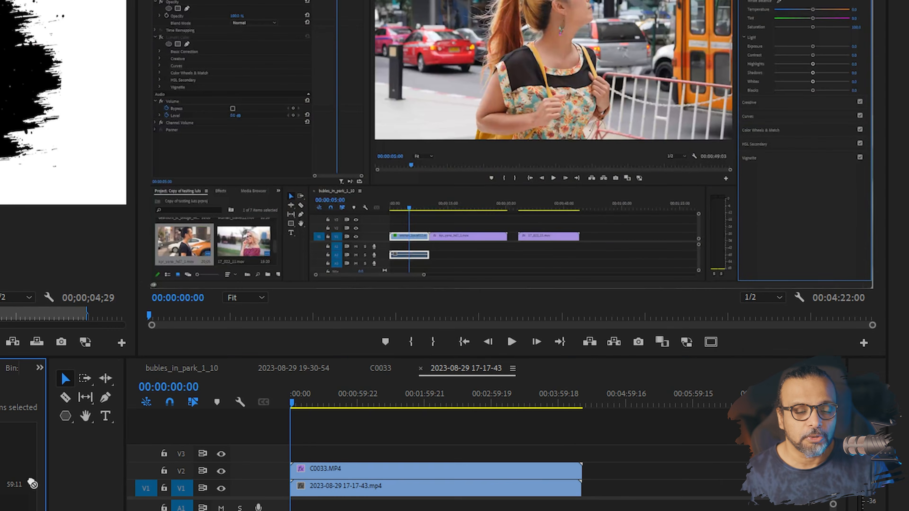
pyautogui.moveTo(33, 484); pyautogui.dragTo(293, 454)
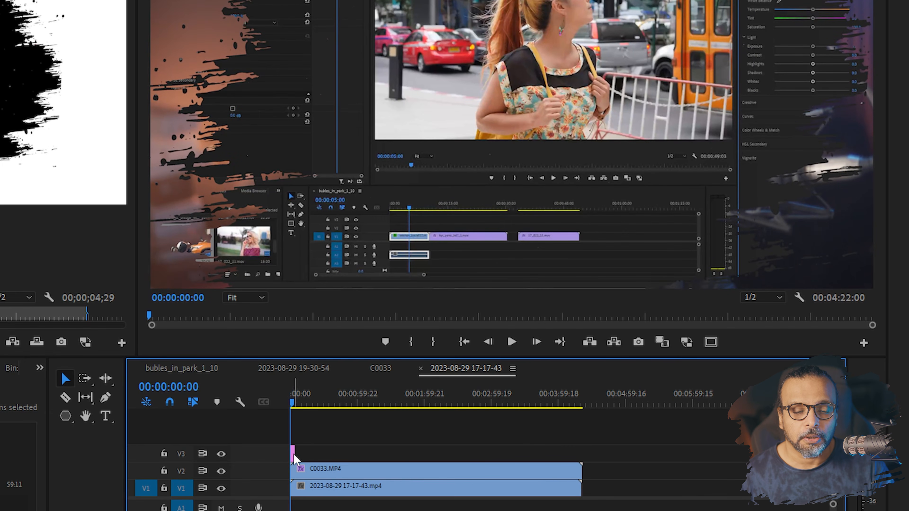
pyautogui.moveTo(295, 459); pyautogui.dragTo(579, 456)
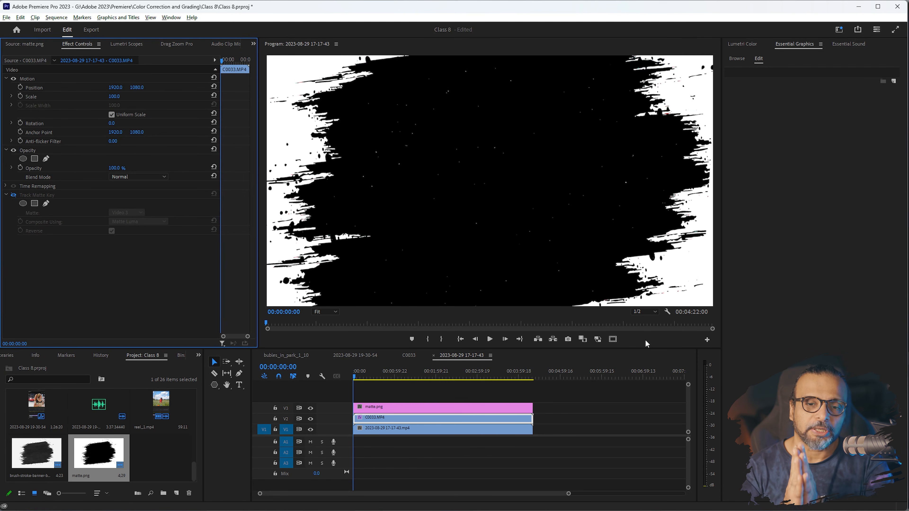
# Scale matte.png on V3 to 73% and move the playhead to 00:00:13:14.
pyautogui.click(365, 408)
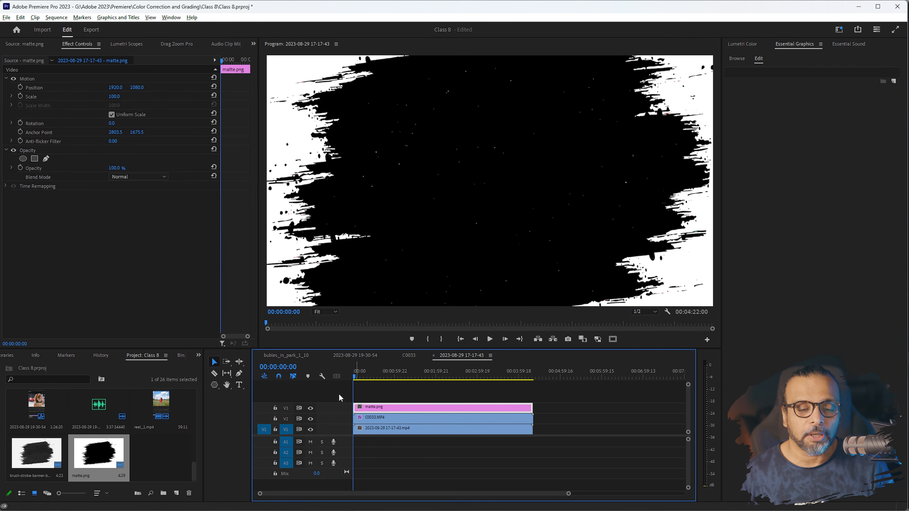
pyautogui.moveTo(114, 95); pyautogui.dragTo(104, 96)
pyautogui.moveTo(364, 376); pyautogui.dragTo(363, 376)
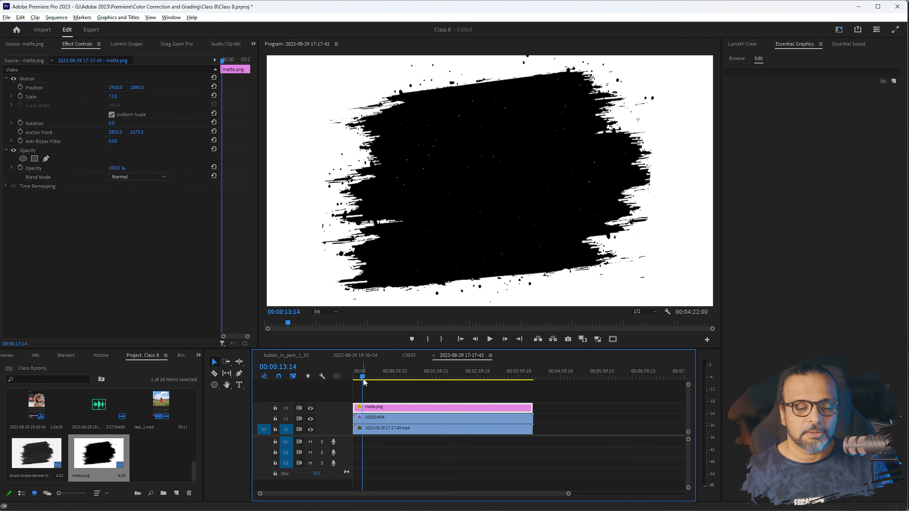
# Turn on the C0033.MP4 clip's Track Matte Key, try compositing using Matte Alpha, and return it to Matte Luma.
pyautogui.click(370, 419)
pyautogui.click(14, 195)
pyautogui.click(123, 222)
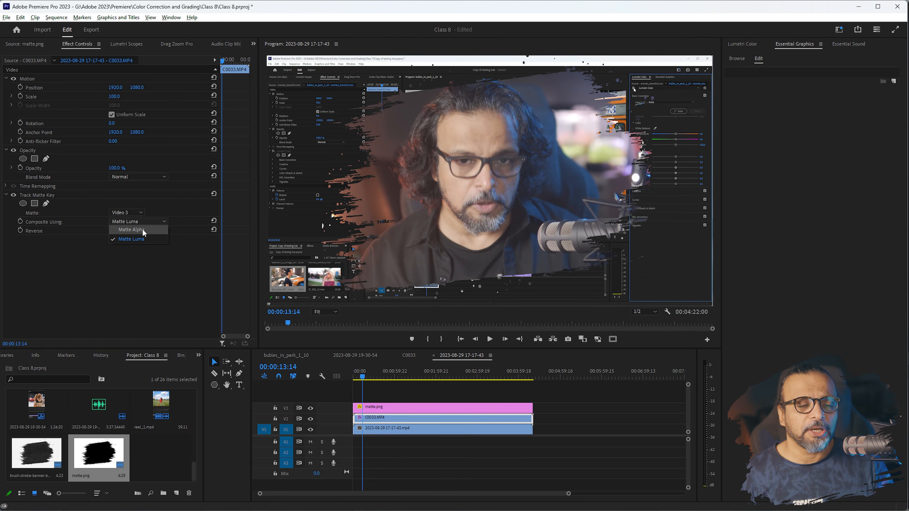
pyautogui.click(143, 231)
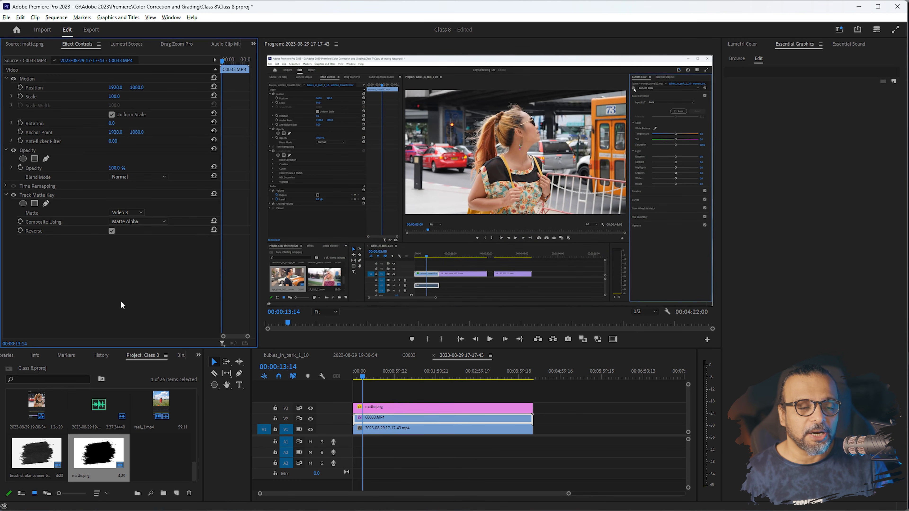
pyautogui.click(14, 196)
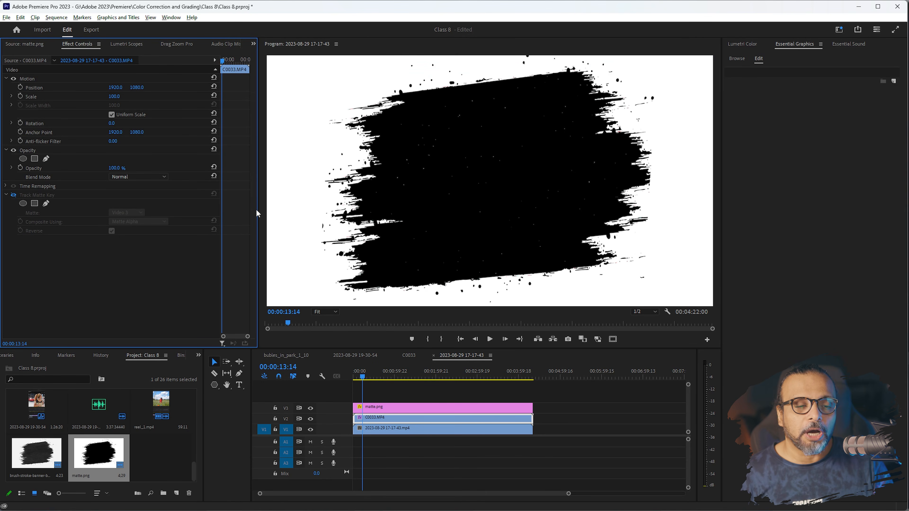
pyautogui.click(14, 196)
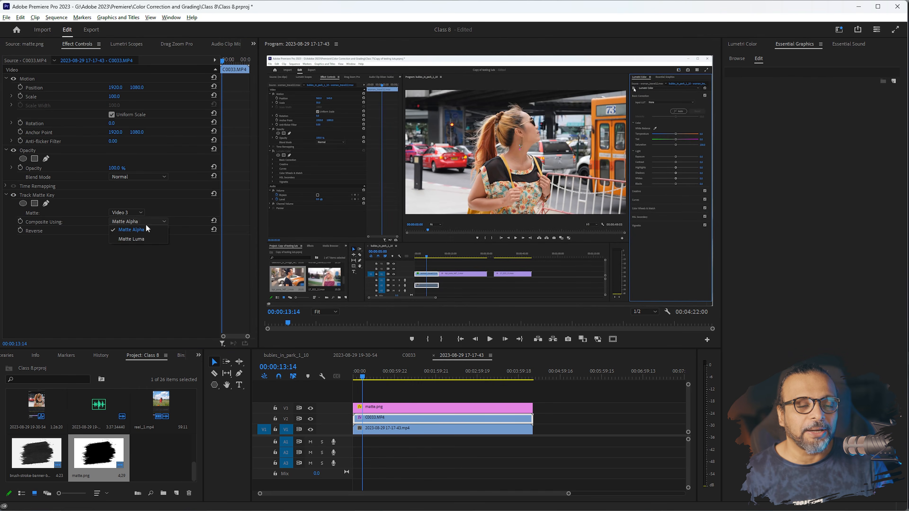
pyautogui.click(139, 238)
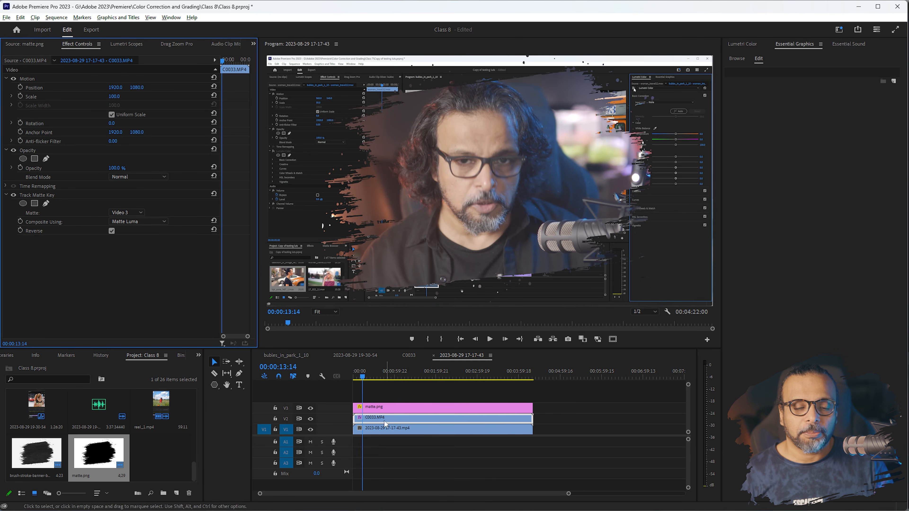
# Scale the C0033.MP4 clip to 33% and position it at 3325, 1762.
pyautogui.moveTo(117, 96)
pyautogui.mouseDown()
pyautogui.moveTo(93, 97)
pyautogui.moveTo(145, 87)
pyautogui.moveTo(123, 89)
pyautogui.mouseUp()
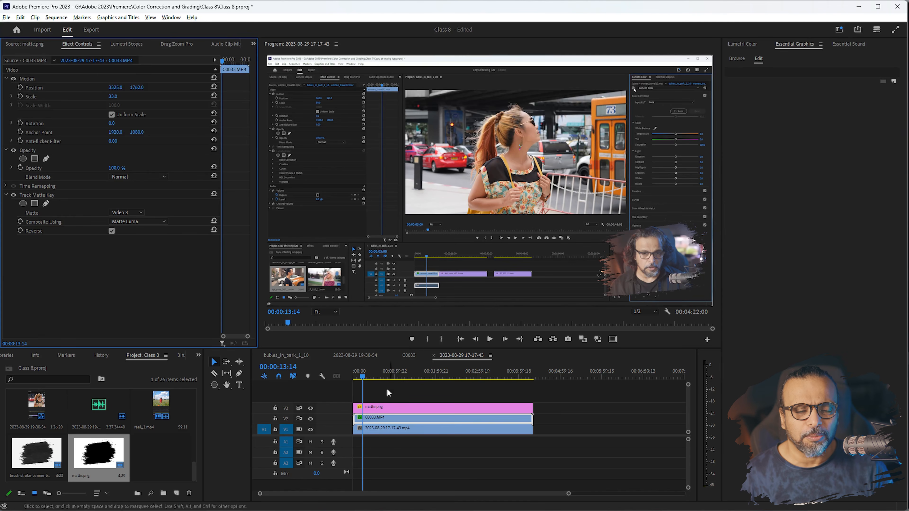
# Switch to Illustrator, place brush-stroke-banner-background.jpg from the Downloads folder in the Untitled-1 document, and embed it.
pyautogui.moveTo(358, 507)
pyautogui.moveTo(398, 503)
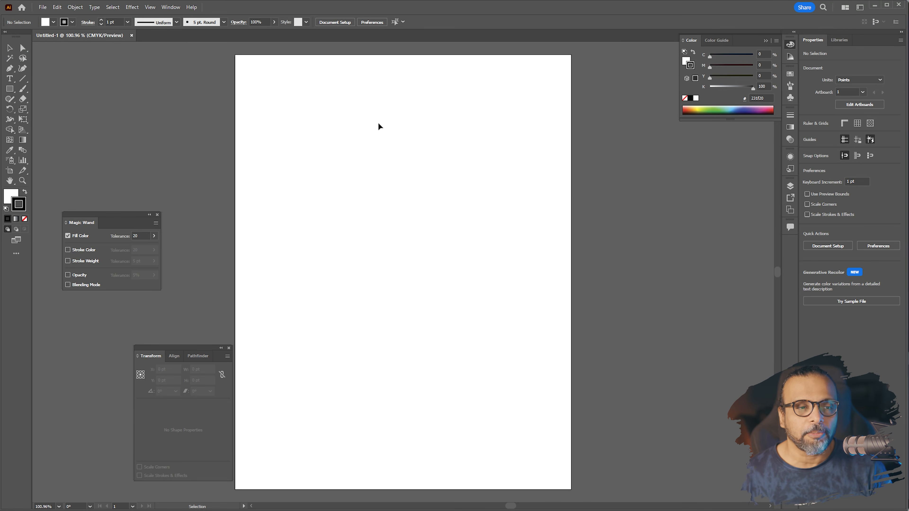
pyautogui.hotkey('alt', 'Tab')
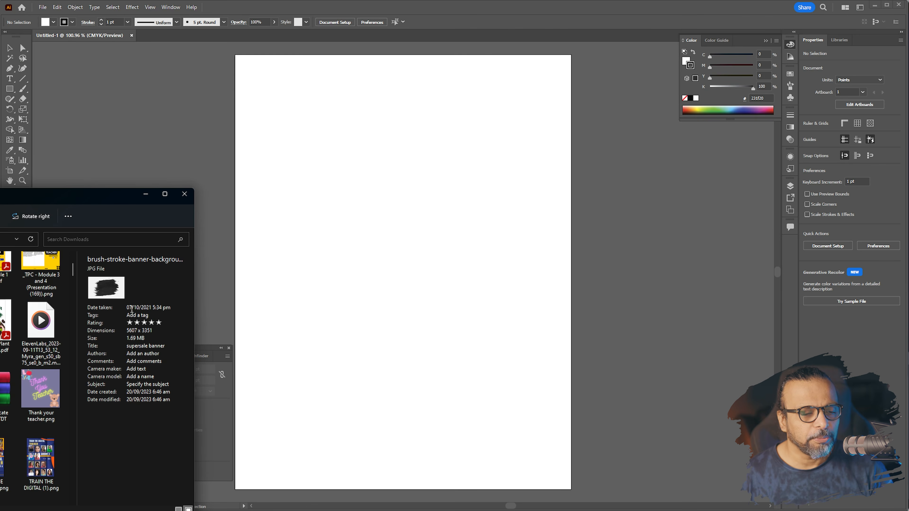
pyautogui.scroll(2, 42, 358)
pyautogui.moveTo(106, 287)
pyautogui.mouseDown()
pyautogui.moveTo(376, 264)
pyautogui.moveTo(548, 421)
pyautogui.mouseUp()
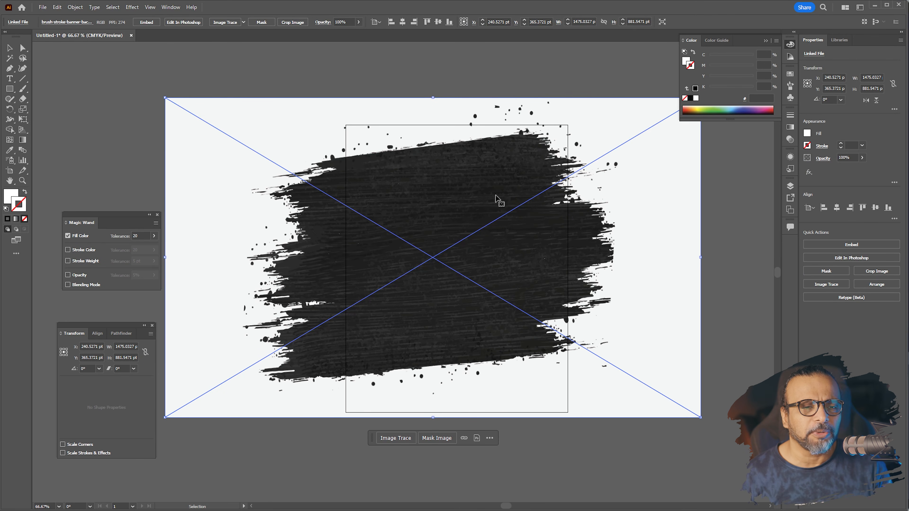
pyautogui.click(152, 23)
# Trace the embedded brush-stroke image with Image Trace using the default preset, Black and White mode and live preview.
pyautogui.click(168, 7)
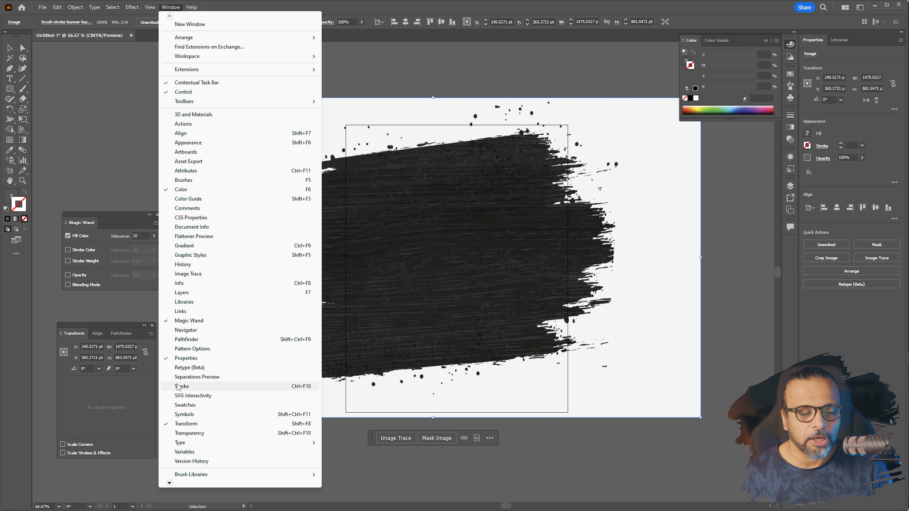
pyautogui.click(193, 276)
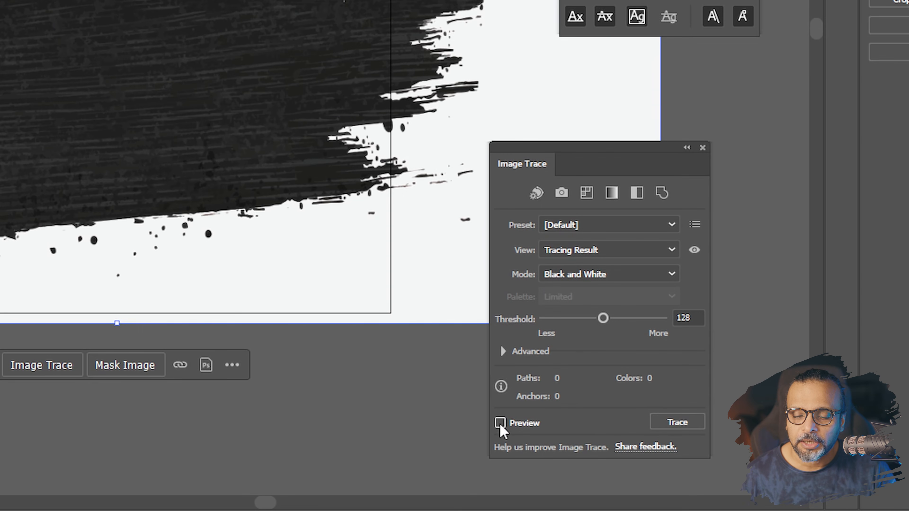
pyautogui.click(501, 424)
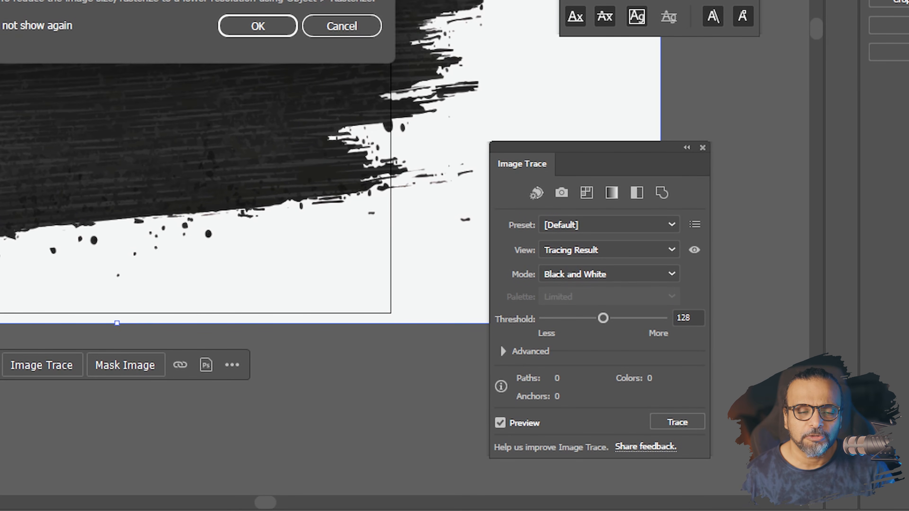
pyautogui.click(235, 31)
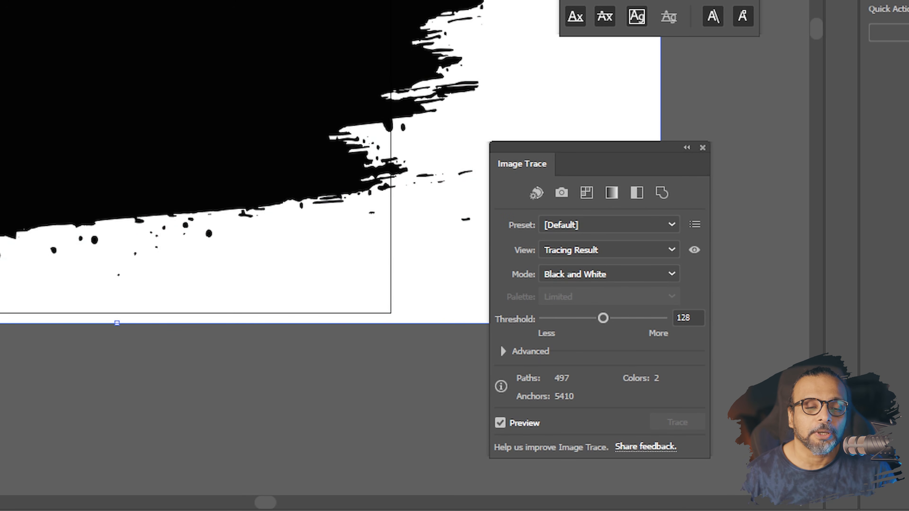
# Refine the Image Trace result with a threshold of 181, corners at 25% and Simplify turned on.
pyautogui.scroll(4, 244, 235)
pyautogui.scroll(-2, 244, 236)
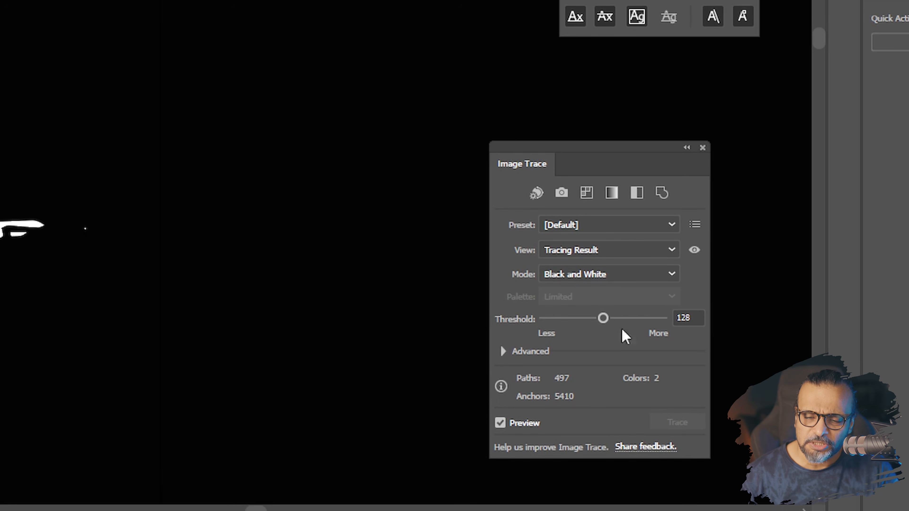
pyautogui.moveTo(604, 319); pyautogui.dragTo(629, 319)
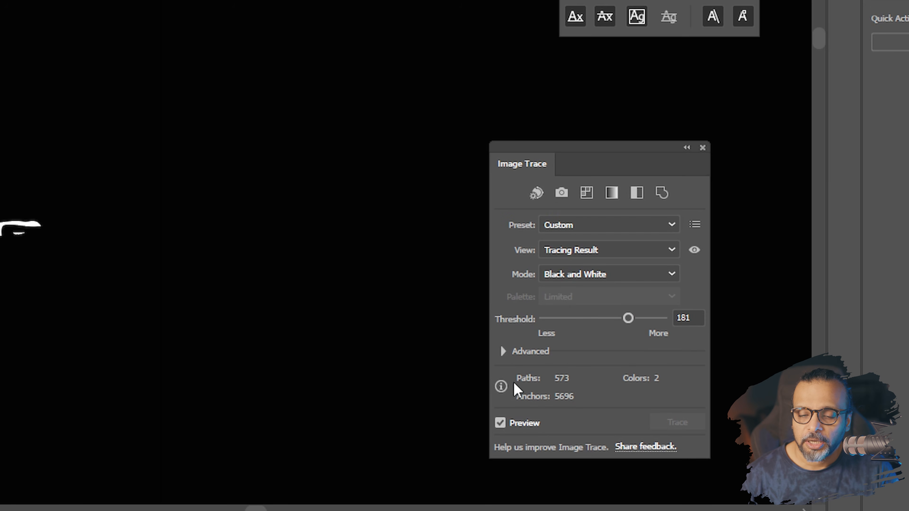
pyautogui.click(503, 352)
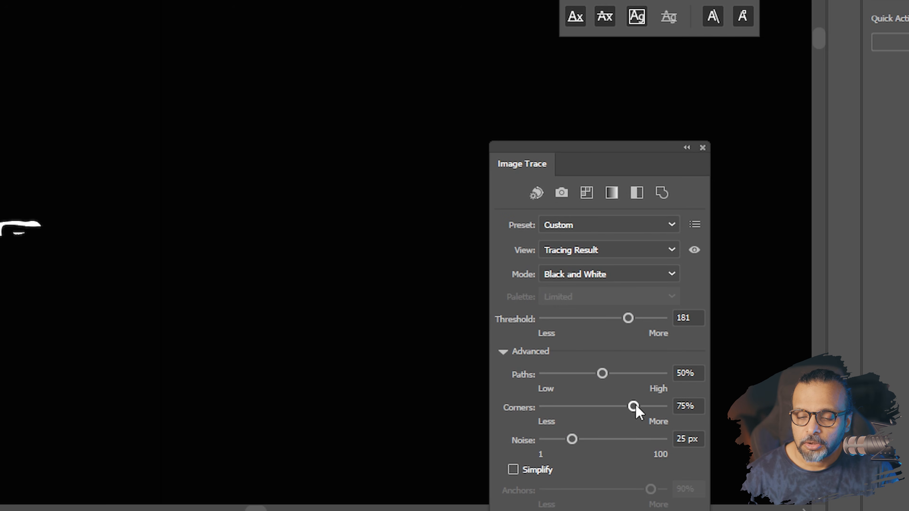
pyautogui.moveTo(633, 407); pyautogui.dragTo(575, 412)
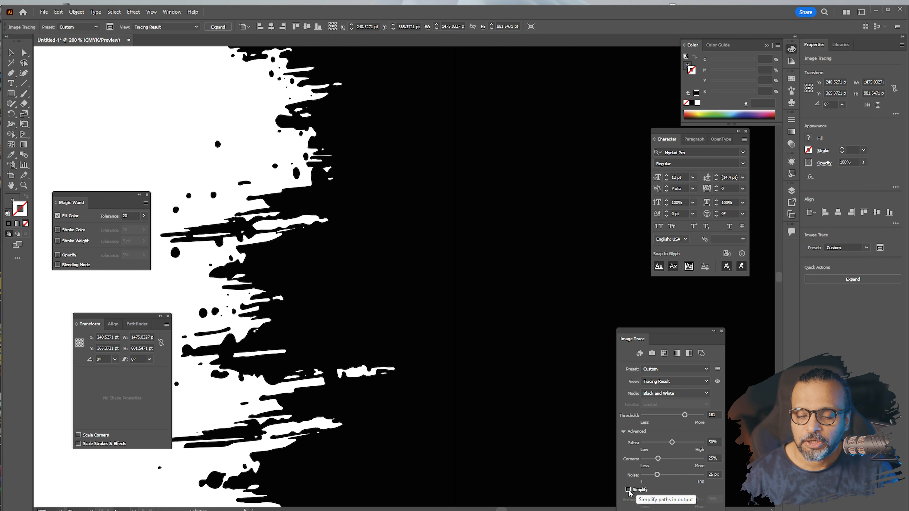
pyautogui.click(513, 470)
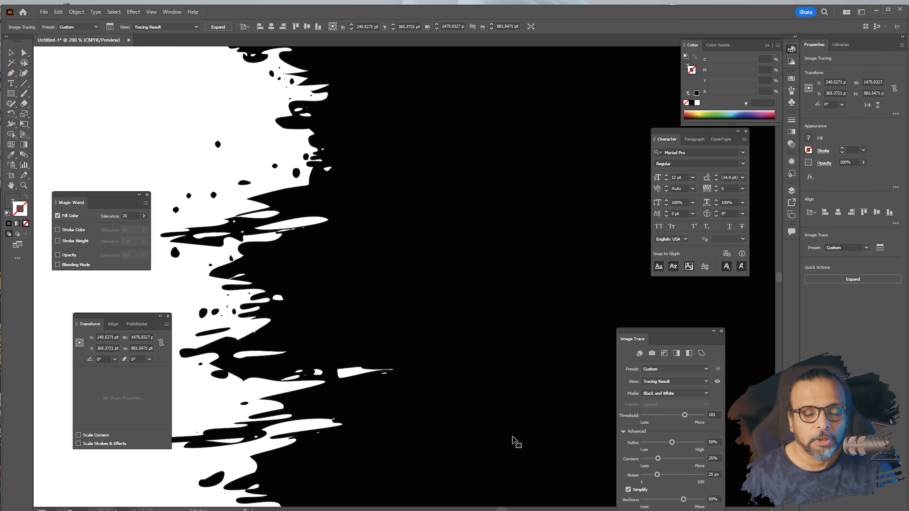
pyautogui.scroll(-3, 259, 313)
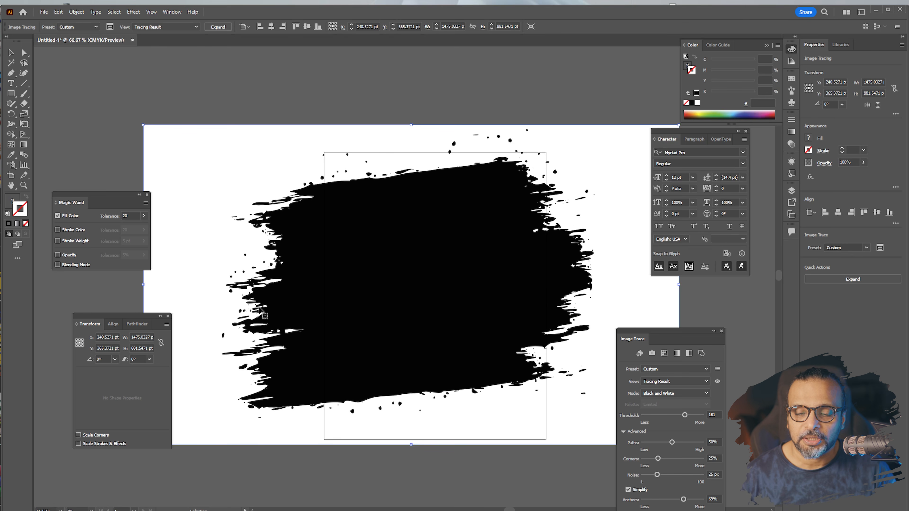
# Expand the traced brush stroke into paths, select its white areas with the Magic Wand and delete them.
pyautogui.click(222, 31)
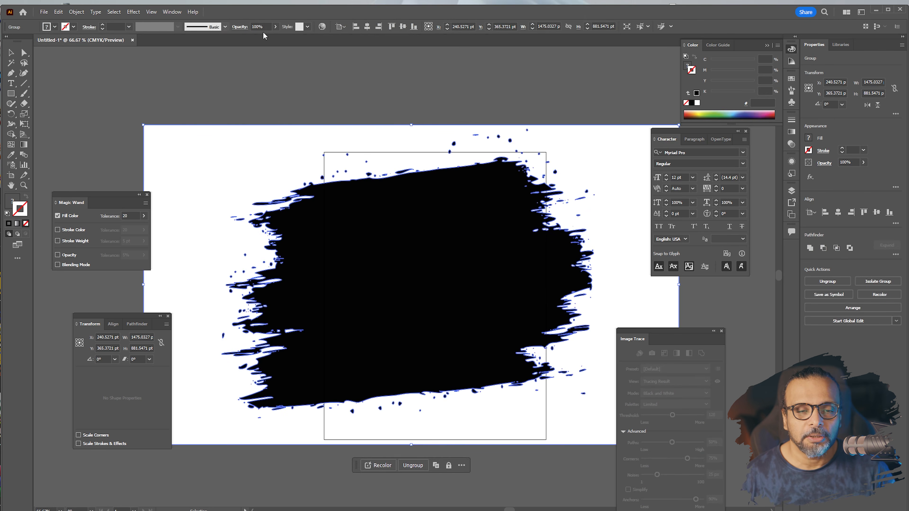
pyautogui.click(11, 62)
pyautogui.click(201, 137)
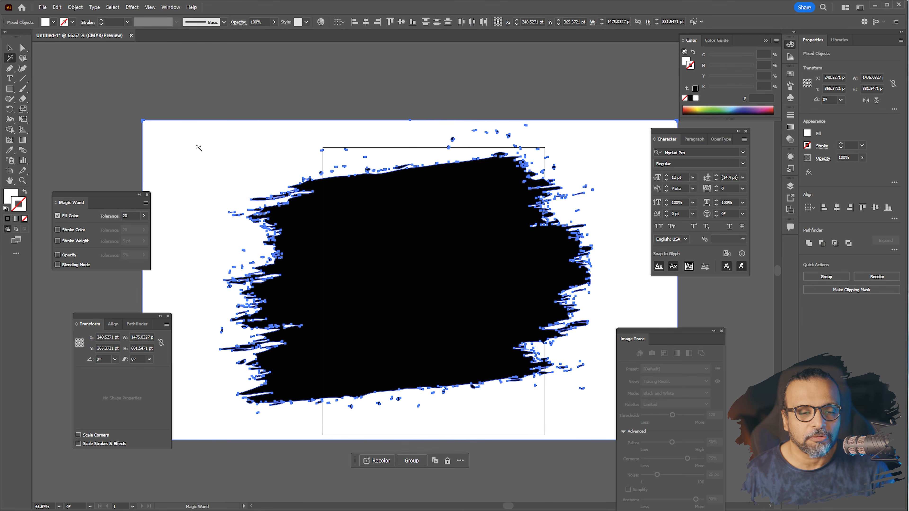
pyautogui.press('Delete')
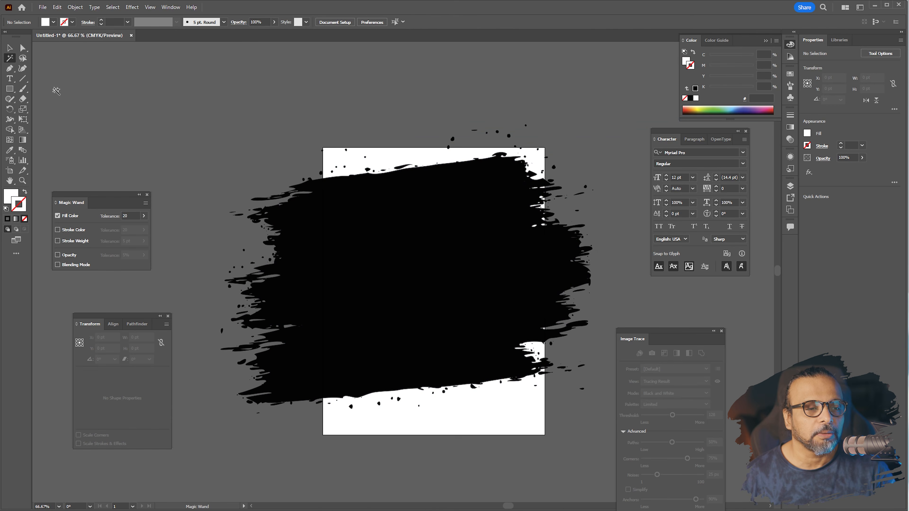
# Scale the black brush-stroke group down to about 437 × 339 pt and place it inside the upper half of the artboard.
pyautogui.click(10, 48)
pyautogui.click(367, 264)
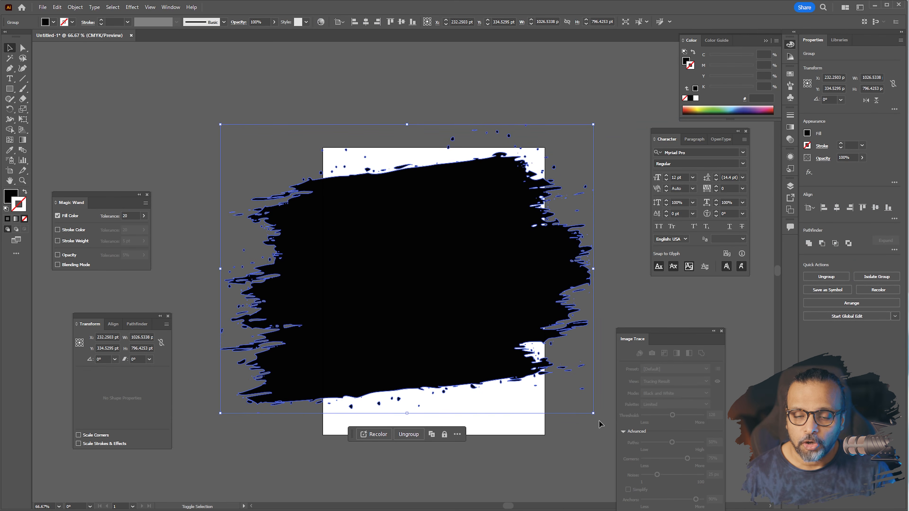
pyautogui.moveTo(592, 414); pyautogui.dragTo(381, 254)
pyautogui.moveTo(278, 204); pyautogui.dragTo(403, 276)
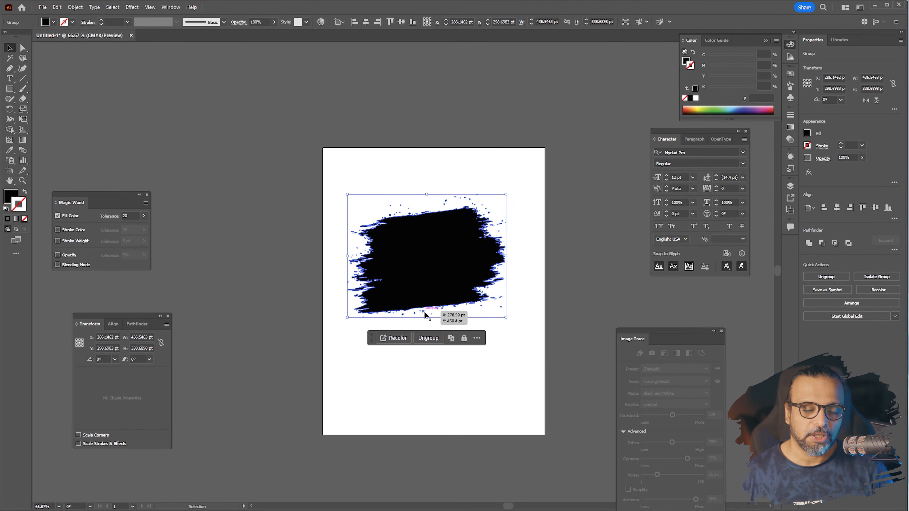
# Switch to Photoshop and create a new 3840 × 2160 px document at 72 ppi in RGB Color mode.
pyautogui.click(600, 503)
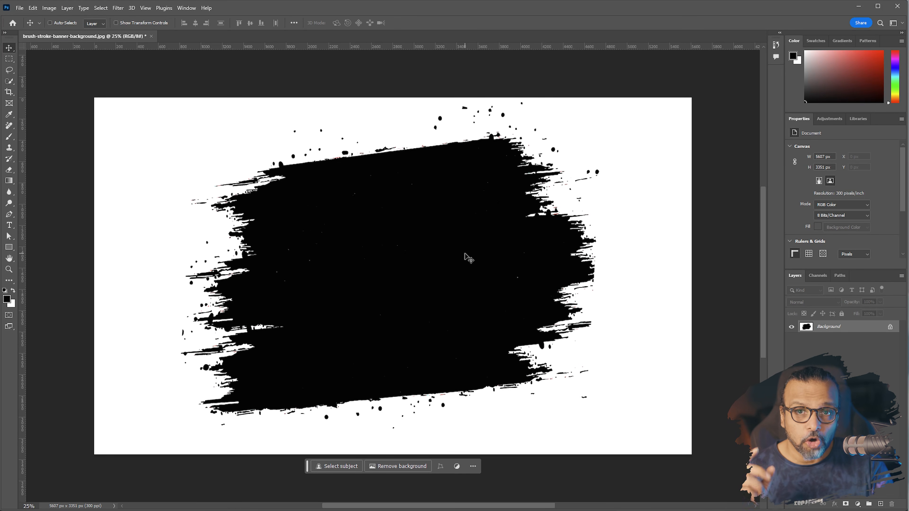
pyautogui.click(18, 7)
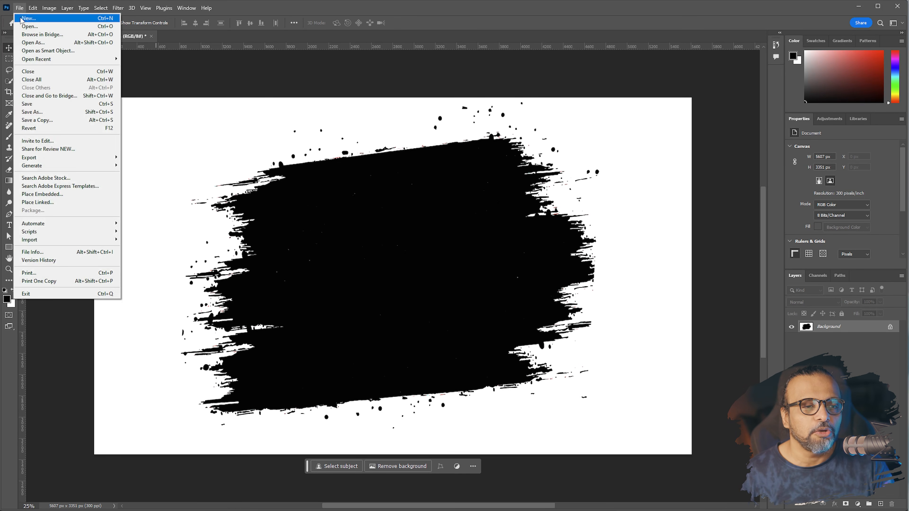
pyautogui.click(29, 14)
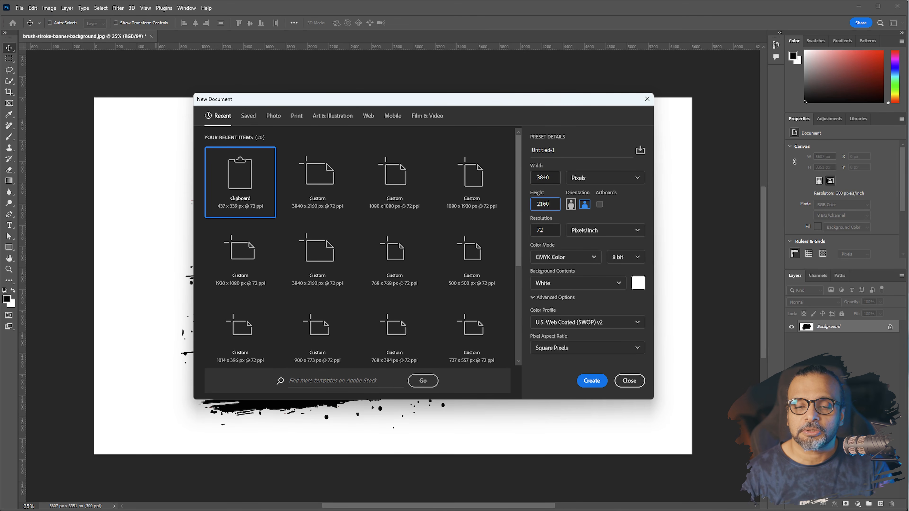
pyautogui.click(553, 258)
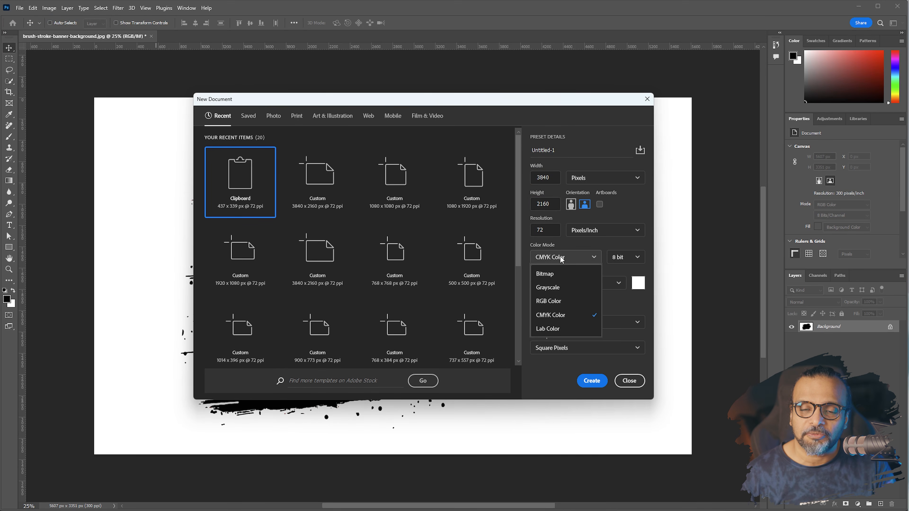
pyautogui.click(553, 302)
pyautogui.click(582, 382)
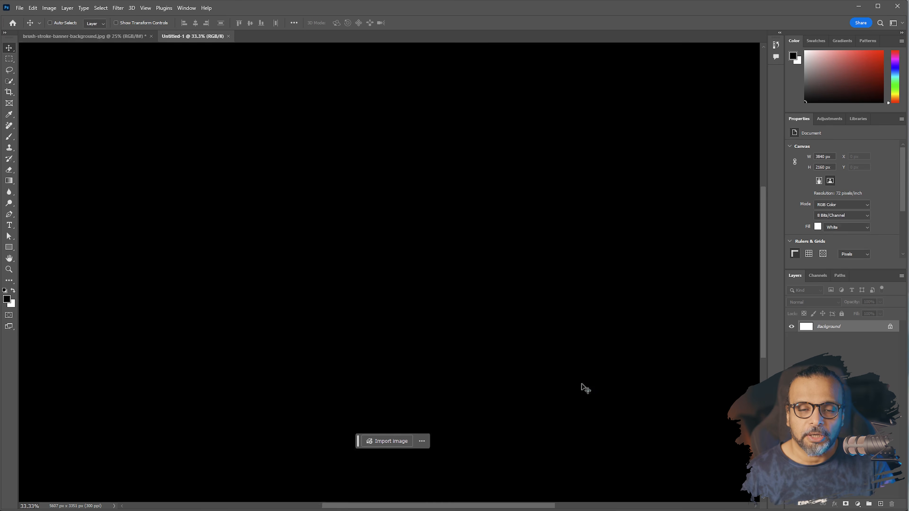
# Paste the copied brush stroke as a shape layer, enlarge it to nearly fill the canvas height, and roughly centre it.
pyautogui.hotkey('ctrl', 'v')
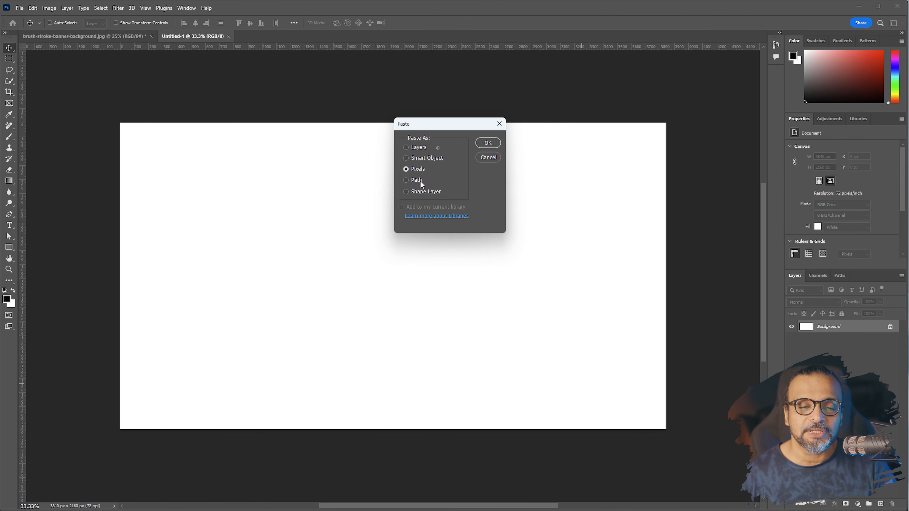
pyautogui.click(482, 143)
pyautogui.hotkey('ctrl', 't')
pyautogui.moveTo(428, 304)
pyautogui.mouseDown()
pyautogui.moveTo(594, 436)
pyautogui.moveTo(567, 426)
pyautogui.moveTo(577, 419)
pyautogui.mouseUp()
pyautogui.moveTo(437, 317); pyautogui.dragTo(435, 306)
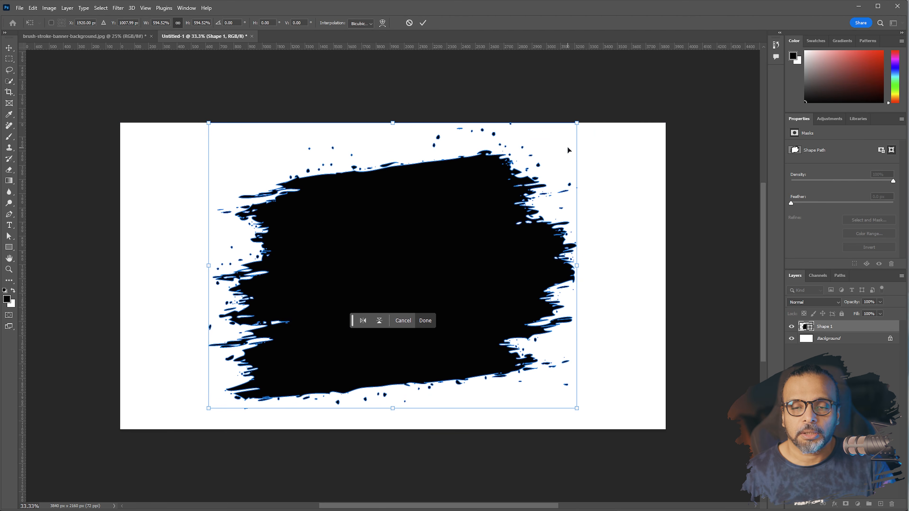
pyautogui.moveTo(581, 119)
pyautogui.mouseDown()
pyautogui.moveTo(547, 87)
pyautogui.moveTo(563, 91)
pyautogui.moveTo(572, 115)
pyautogui.mouseUp()
pyautogui.moveTo(432, 227); pyautogui.dragTo(428, 231)
pyautogui.press('Return')
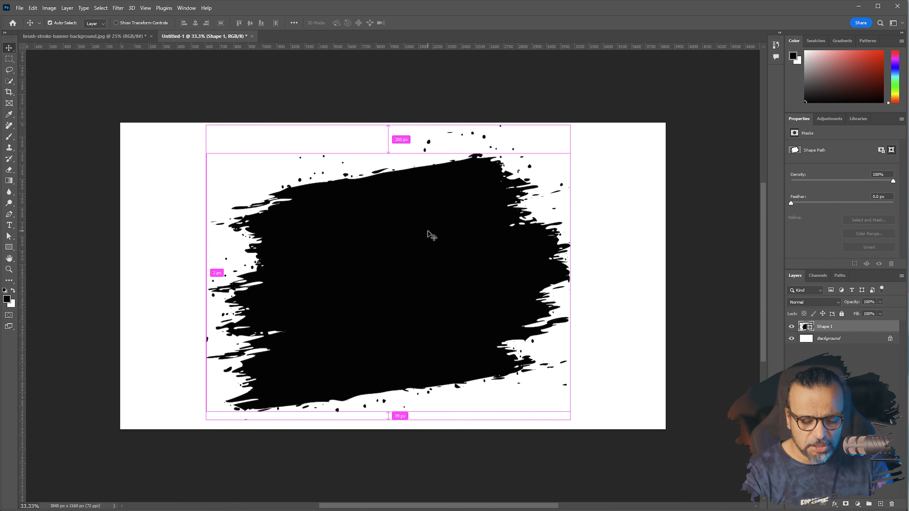
# Duplicate the brush-stroke shape twice, rotating, resizing and repositioning the copies over the original to roughen its upper and lower edges.
pyautogui.hotkey('ctrl', 'j')
pyautogui.hotkey('ctrl', 't')
pyautogui.moveTo(596, 173); pyautogui.dragTo(268, 207)
pyautogui.scroll(-3, 268, 208)
pyautogui.moveTo(323, 201); pyautogui.dragTo(339, 206)
pyautogui.moveTo(438, 337); pyautogui.dragTo(422, 319)
pyautogui.moveTo(341, 227); pyautogui.dragTo(337, 233)
pyautogui.moveTo(487, 268)
pyautogui.mouseDown()
pyautogui.moveTo(486, 253)
pyautogui.moveTo(488, 269)
pyautogui.mouseUp()
pyautogui.moveTo(279, 179); pyautogui.dragTo(345, 226)
pyautogui.press('Escape')
# Merge Shape 1 and its two copies into one shape layer and shift the merged shape slightly down the canvas.
pyautogui.keyDown('shift'); pyautogui.click(839, 352); pyautogui.keyUp('shift')
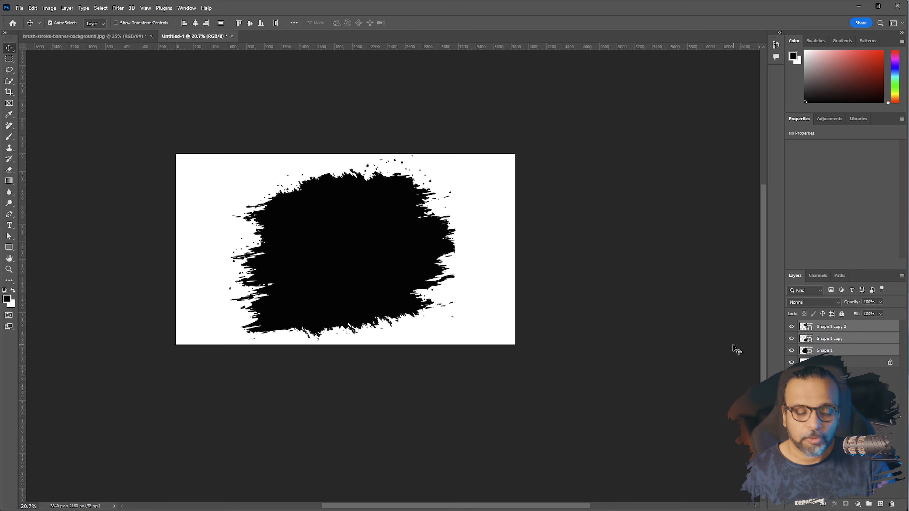
pyautogui.hotkey('ctrl', 'e')
pyautogui.moveTo(322, 271); pyautogui.dragTo(310, 294)
# Delete the stray splatter dots above the brush stroke's upper-right edge using the Direct Selection Tool.
pyautogui.moveTo(383, 173); pyautogui.dragTo(422, 192)
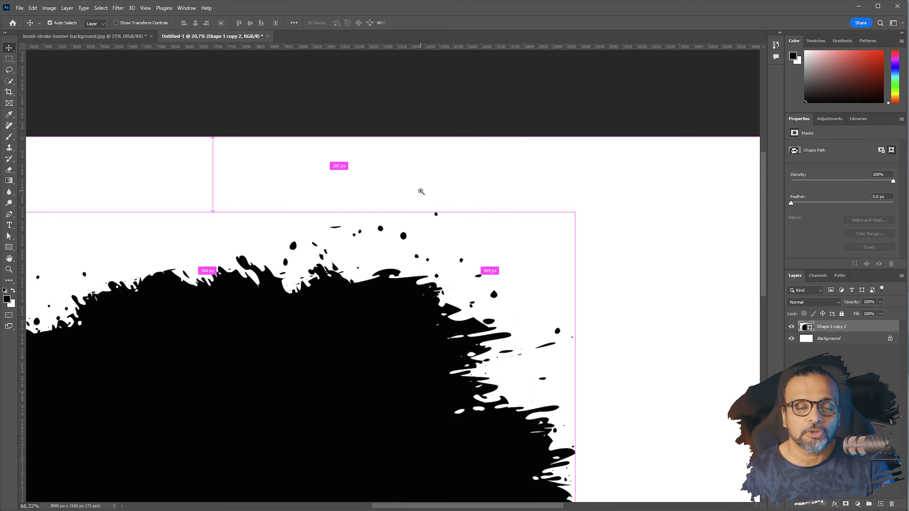
pyautogui.click(11, 236)
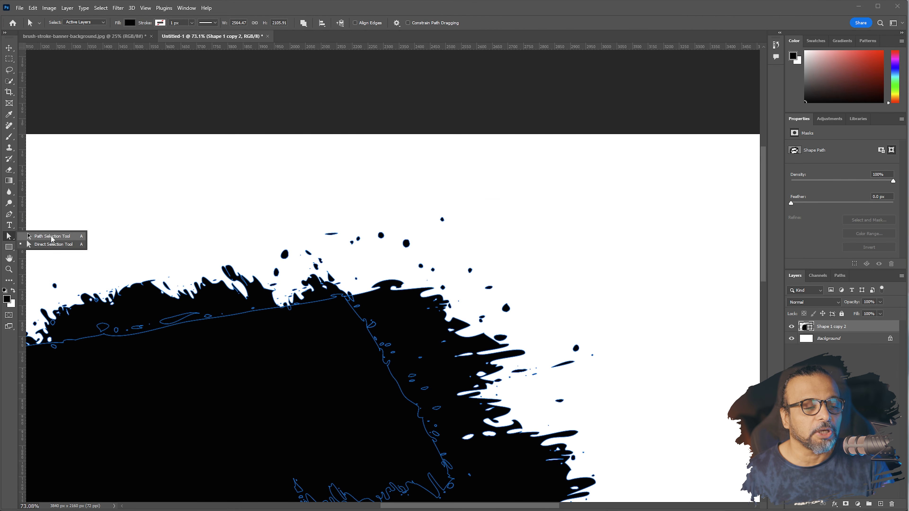
pyautogui.click(51, 246)
pyautogui.moveTo(382, 258); pyautogui.dragTo(479, 205)
pyautogui.press('Delete')
pyautogui.moveTo(355, 221); pyautogui.dragTo(380, 258)
pyautogui.press('Delete')
pyautogui.press('Delete')
pyautogui.moveTo(293, 268); pyautogui.dragTo(328, 269)
pyautogui.press('Delete')
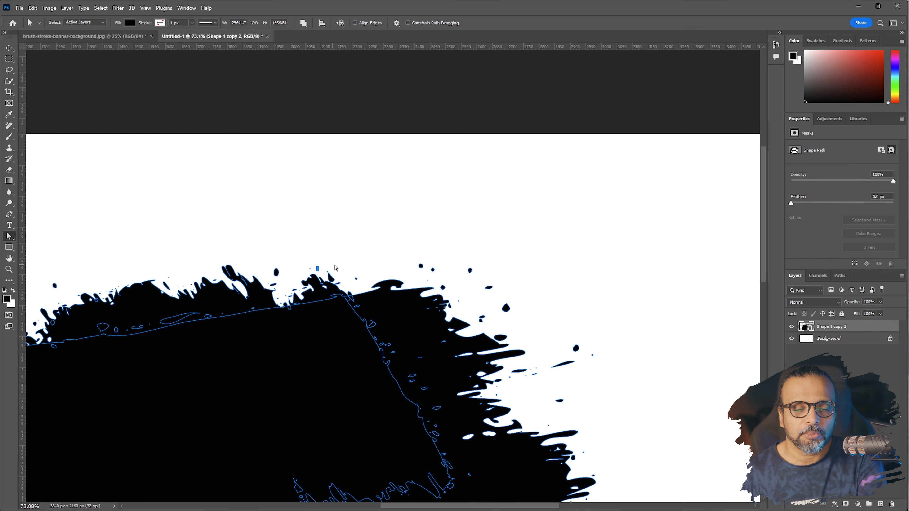
pyautogui.press('Delete')
pyautogui.moveTo(444, 280); pyautogui.dragTo(524, 318)
pyautogui.press('Delete')
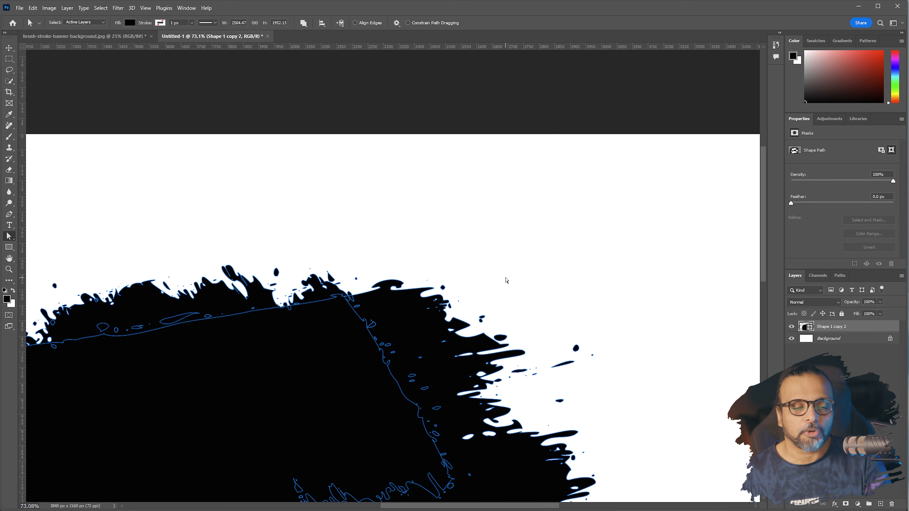
# Reposition the merged brush-stroke shape so it lies fully inside the canvas with a margin all around.
pyautogui.scroll(-3, 505, 282)
pyautogui.click(8, 50)
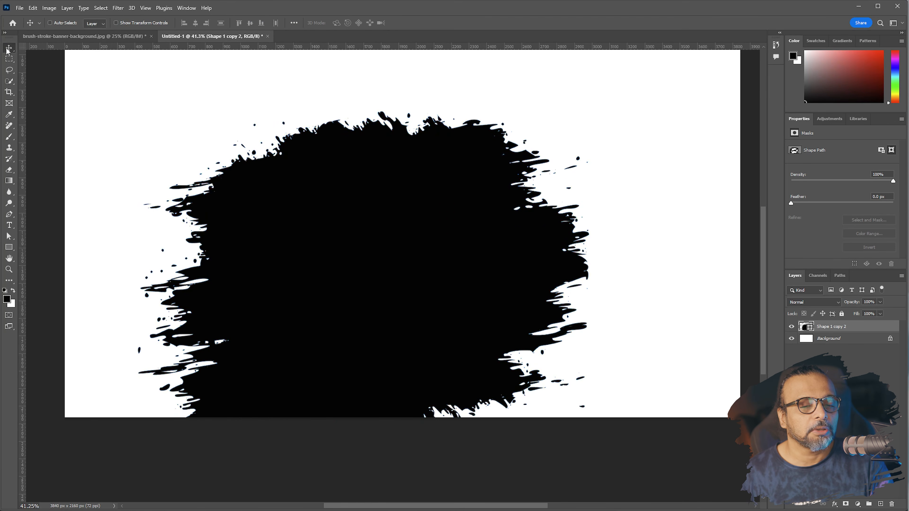
pyautogui.moveTo(385, 268); pyautogui.dragTo(395, 234)
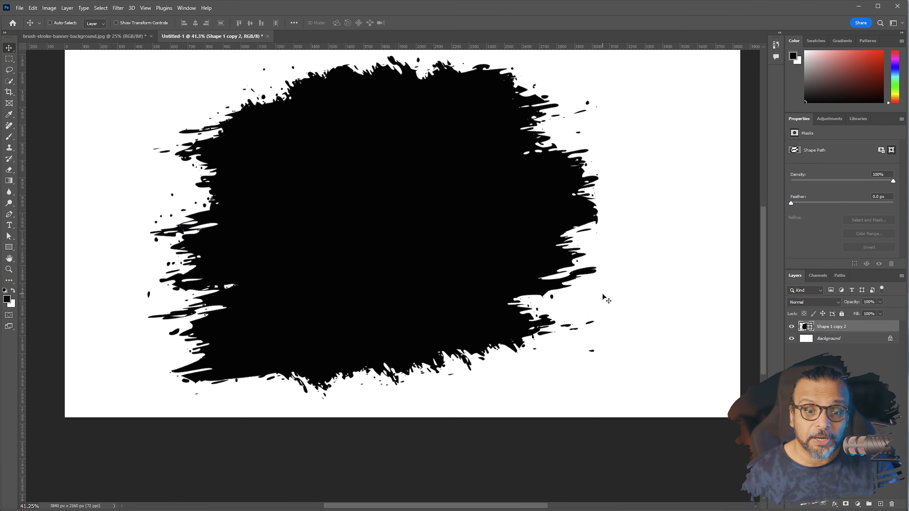
pyautogui.moveTo(443, 233); pyautogui.dragTo(440, 269)
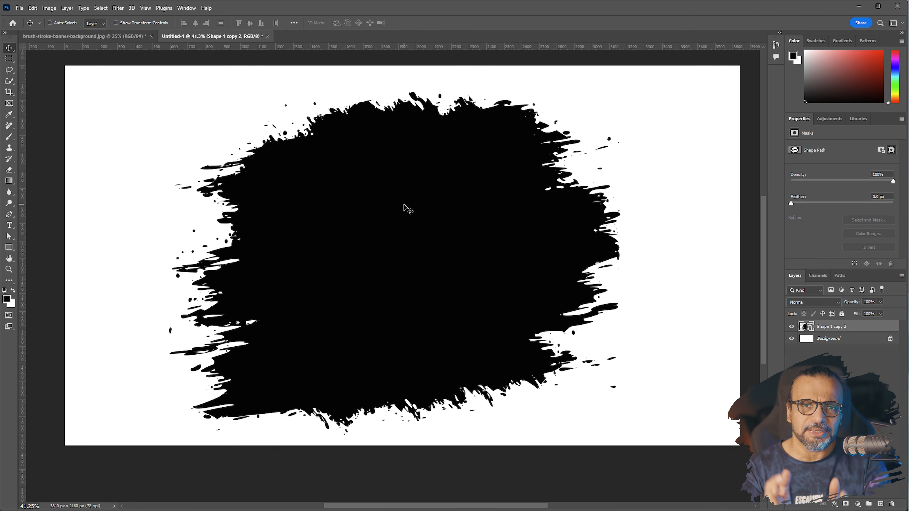
# Hide the white Background layer and crop the canvas closely around the brush stroke to about 2663 × 2068 px.
pyautogui.hotkey('ctrl', ',')
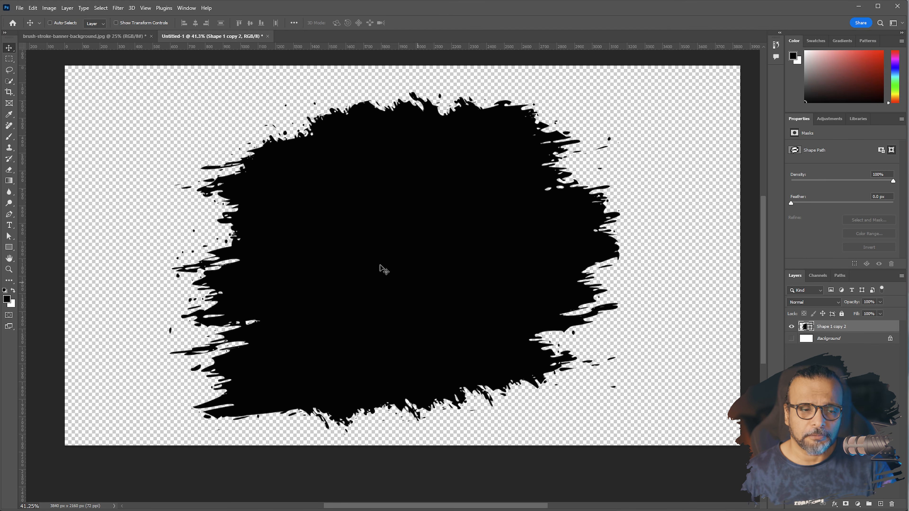
pyautogui.click(8, 93)
pyautogui.moveTo(740, 255); pyautogui.dragTo(638, 257)
pyautogui.moveTo(401, 445); pyautogui.dragTo(401, 446)
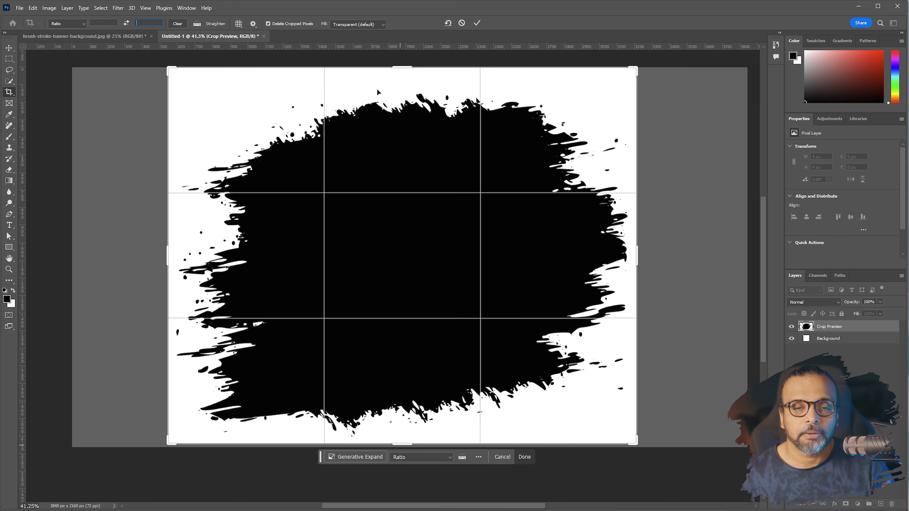
pyautogui.moveTo(398, 67); pyautogui.dragTo(398, 74)
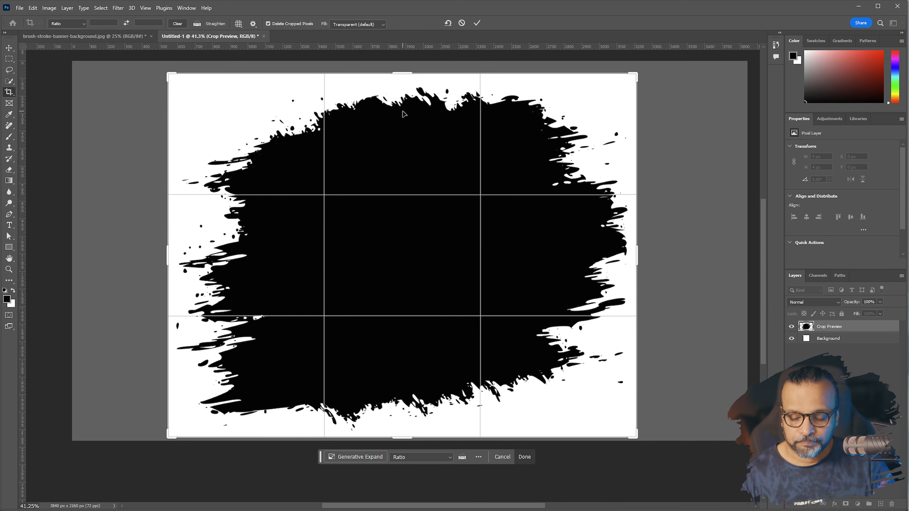
pyautogui.press('Return')
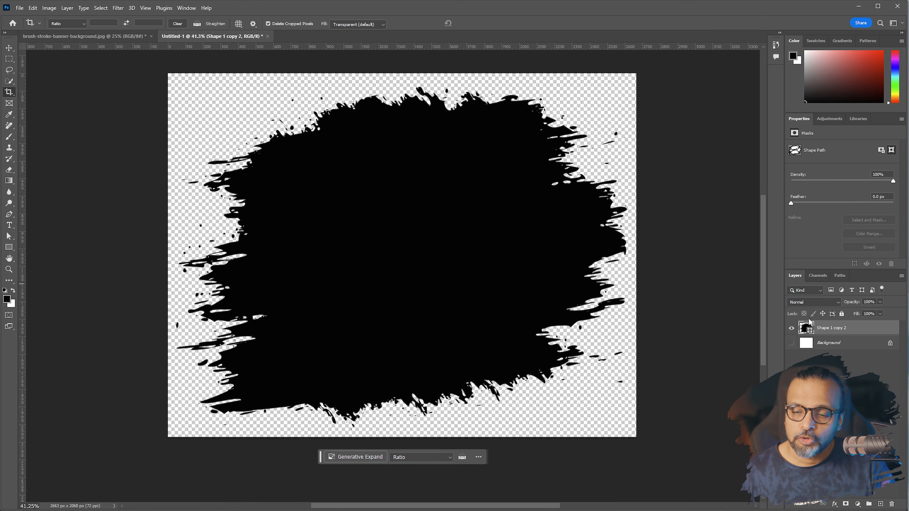
pyautogui.click(792, 343)
pyautogui.click(792, 343)
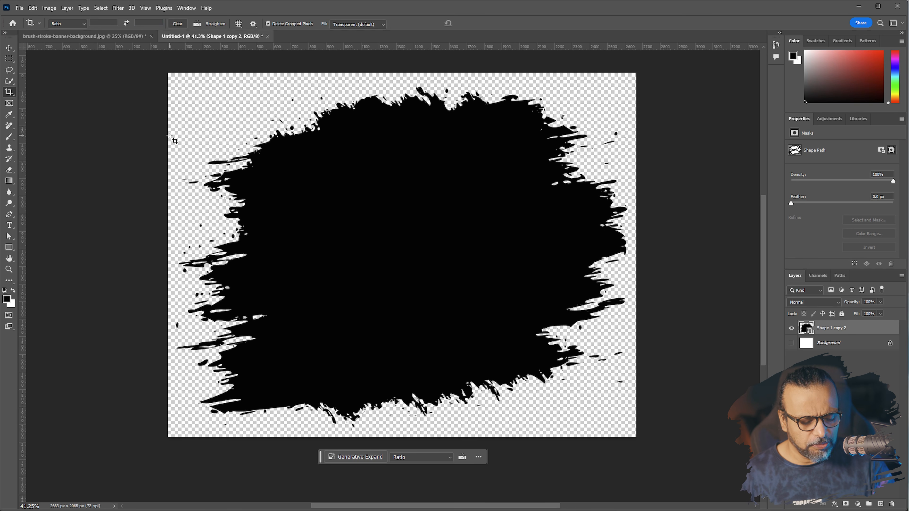
# Quick-export the cropped transparent brush stroke as a PNG named matte new.png on the Desktop.
pyautogui.click(20, 8)
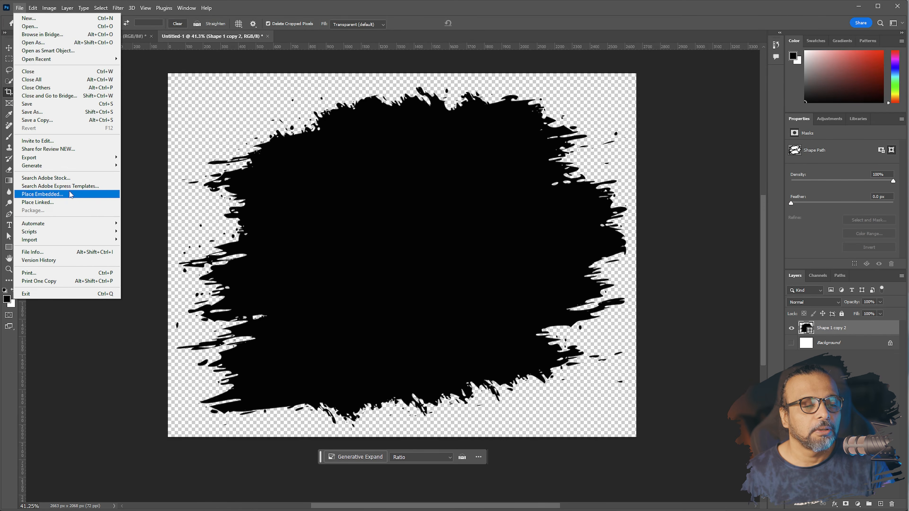
pyautogui.moveTo(72, 158)
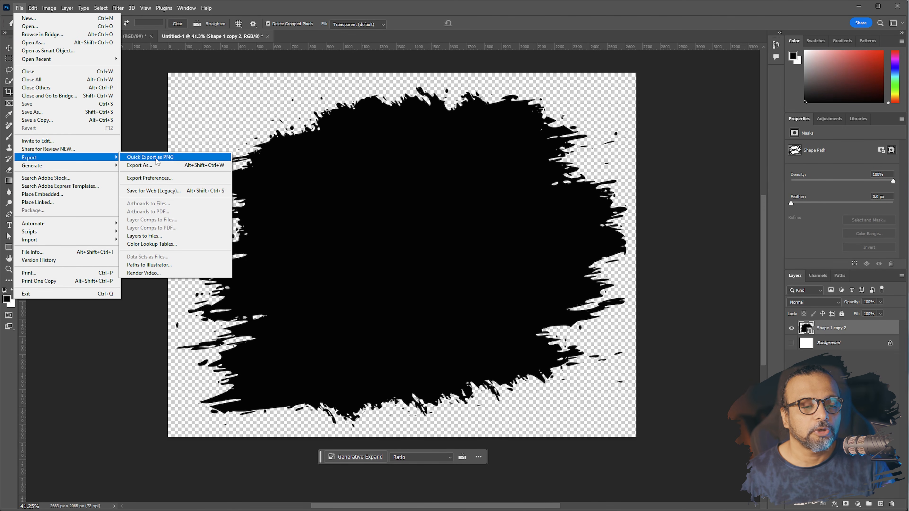
pyautogui.click(169, 160)
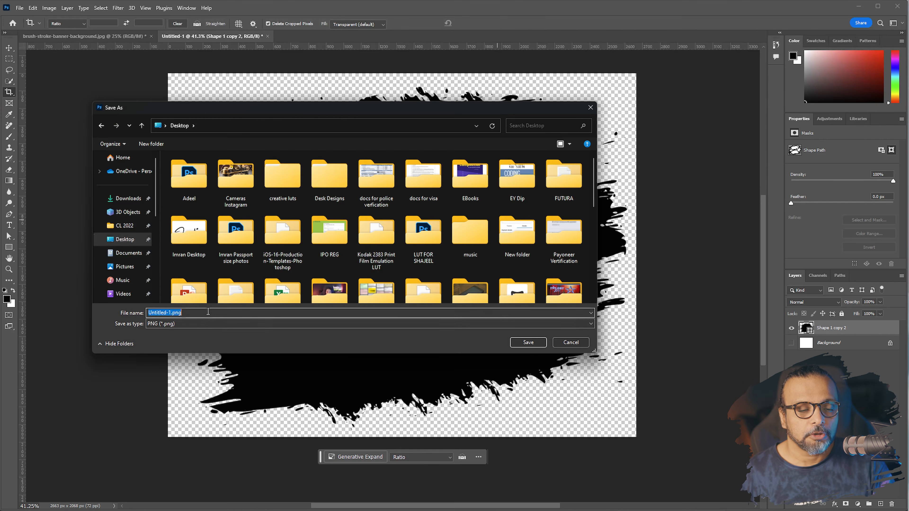
pyautogui.write('mat')
pyautogui.write('te.png')
pyautogui.press('Return')
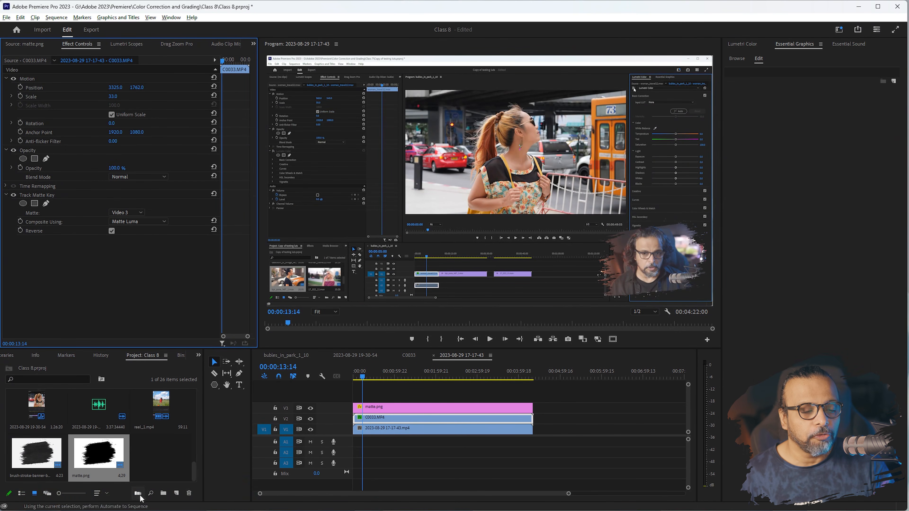
# Switch to Premiere Pro and import matte new.png from the desktop into the Class 8 project.
pyautogui.moveTo(285, 8); pyautogui.dragTo(378, 16)
pyautogui.moveTo(67, 356); pyautogui.dragTo(284, 462)
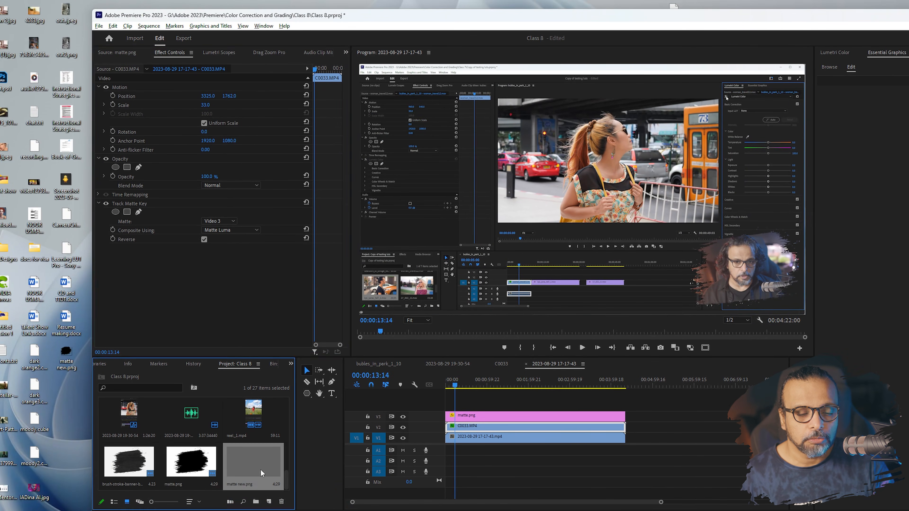
pyautogui.moveTo(521, 21); pyautogui.dragTo(440, 3)
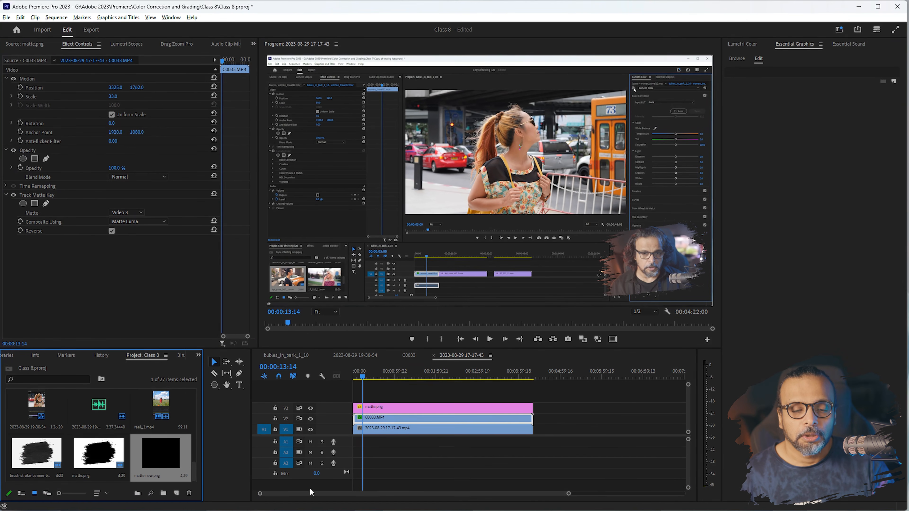
# Replace the old matte.png clip on track V3 with matte new.png, starting at the beginning of the sequence.
pyautogui.moveTo(158, 460)
pyautogui.mouseDown()
pyautogui.moveTo(354, 419)
pyautogui.moveTo(356, 398)
pyautogui.moveTo(145, 439)
pyautogui.mouseUp()
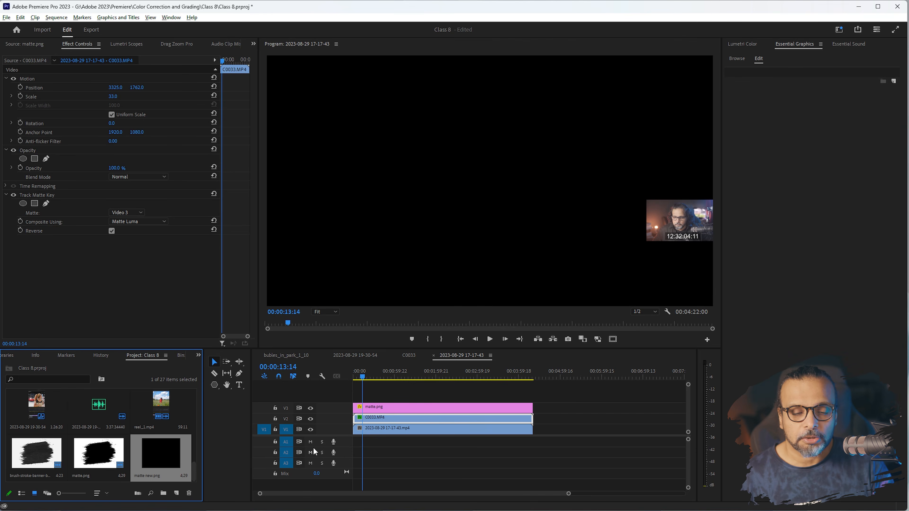
pyautogui.click(374, 410)
pyautogui.press('Delete')
pyautogui.moveTo(146, 466); pyautogui.dragTo(458, 408)
pyautogui.click(405, 421)
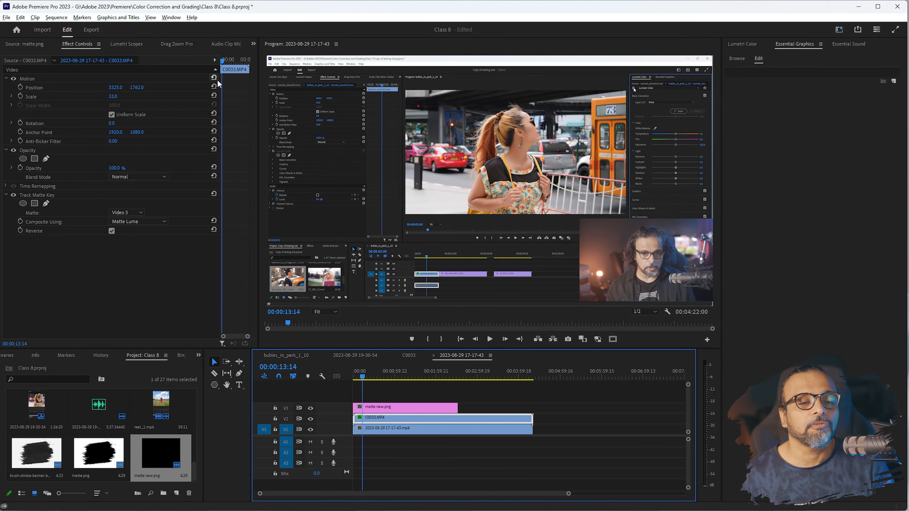
# Reset the Motion settings of webcam clip C0033.MP4 and turn off its Track Matte Key effect.
pyautogui.click(214, 77)
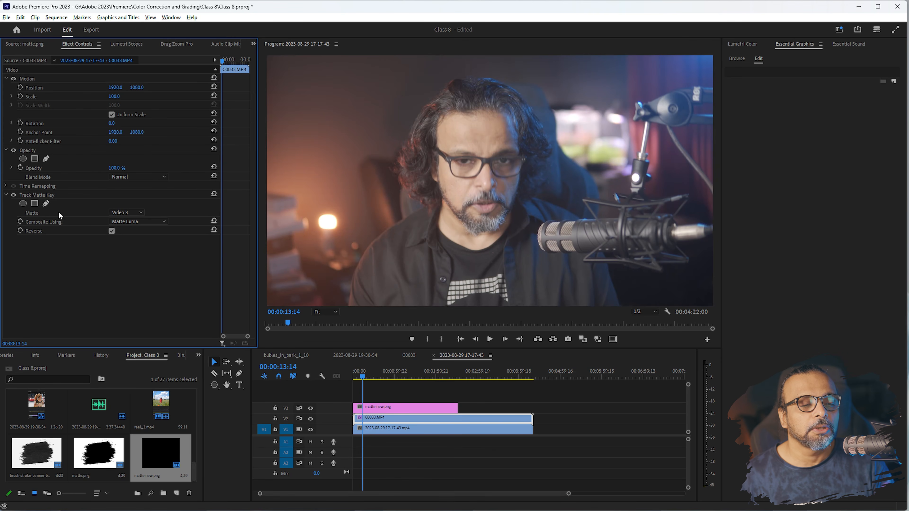
pyautogui.click(13, 196)
pyautogui.click(492, 190)
# Set the matte new.png clip's scale to 110 and position to 1882, 1069, and extend it to the webcam clip's end.
pyautogui.click(383, 408)
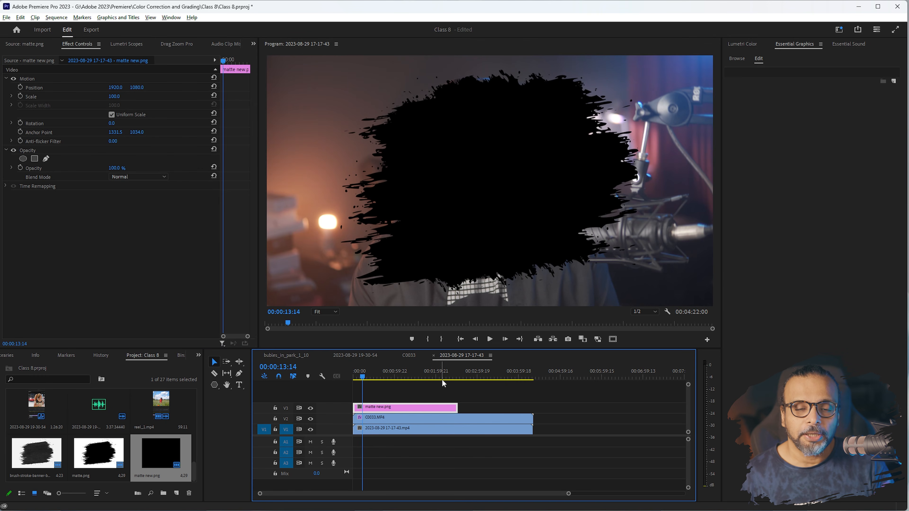
pyautogui.click(520, 167)
pyautogui.click(370, 410)
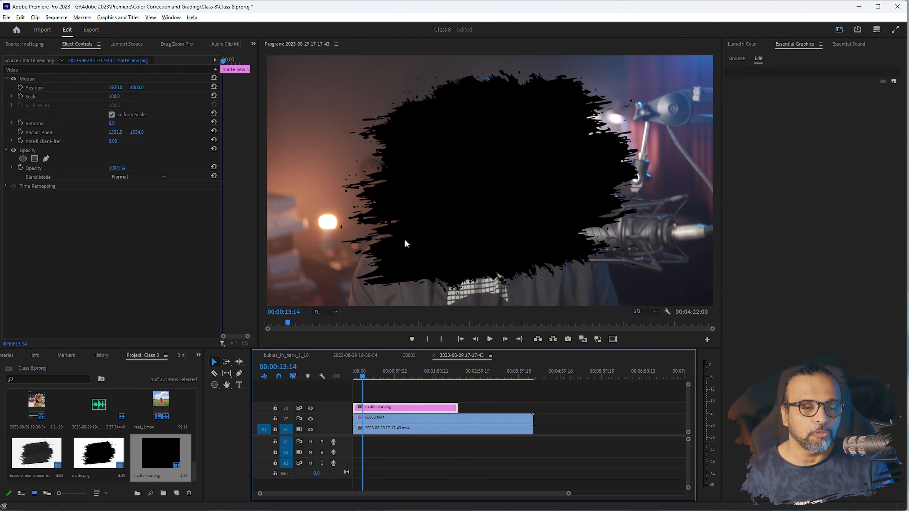
pyautogui.moveTo(116, 88)
pyautogui.mouseDown()
pyautogui.moveTo(103, 87)
pyautogui.moveTo(140, 91)
pyautogui.moveTo(117, 96)
pyautogui.mouseUp()
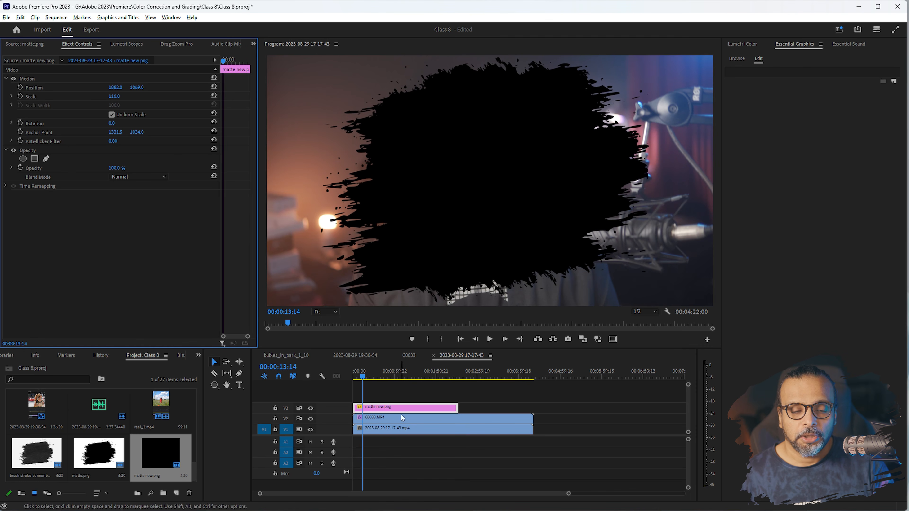
pyautogui.moveTo(458, 407); pyautogui.dragTo(532, 409)
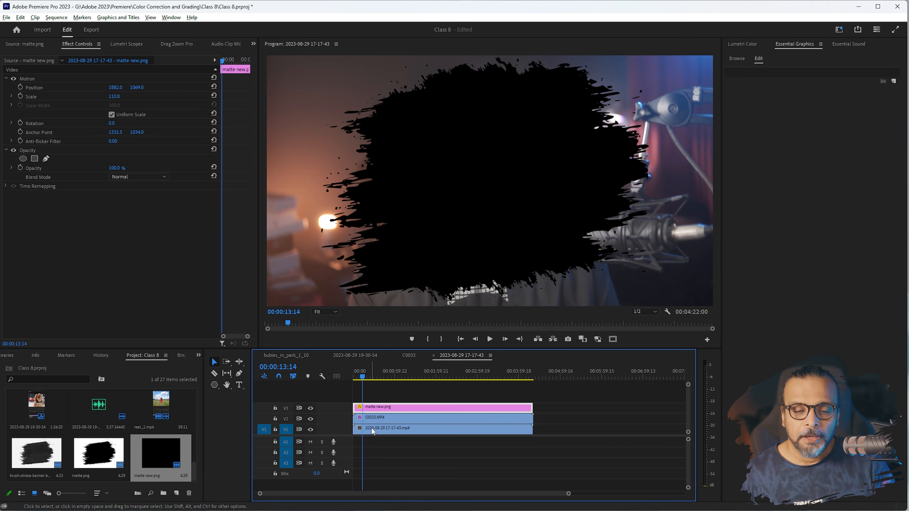
# Turn on Track Matte Key for C0033.MP4 again, composite it using Matte Alpha, and turn off Reverse.
pyautogui.click(430, 418)
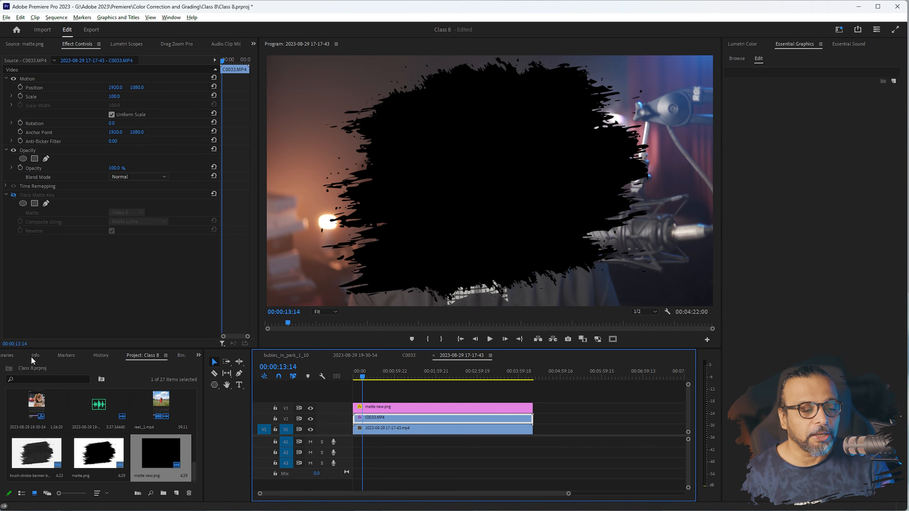
pyautogui.click(13, 195)
pyautogui.click(142, 222)
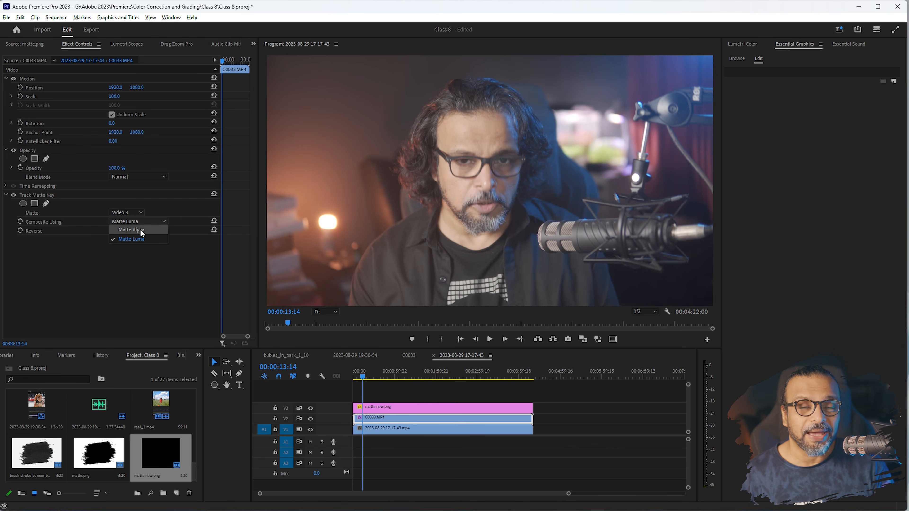
pyautogui.click(140, 230)
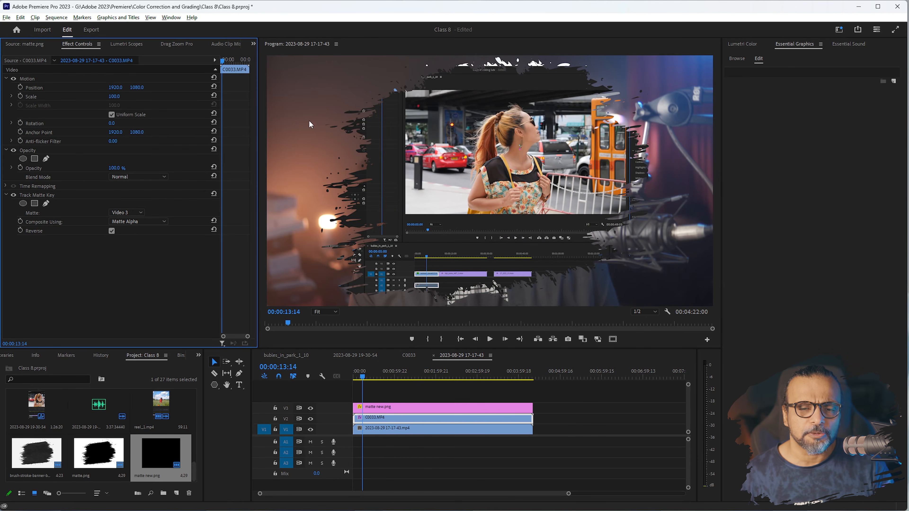
pyautogui.click(360, 419)
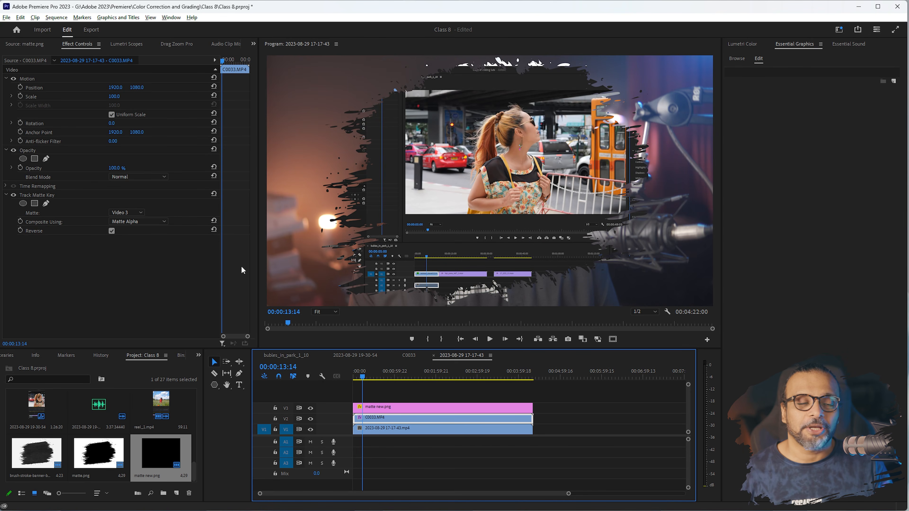
pyautogui.click(112, 231)
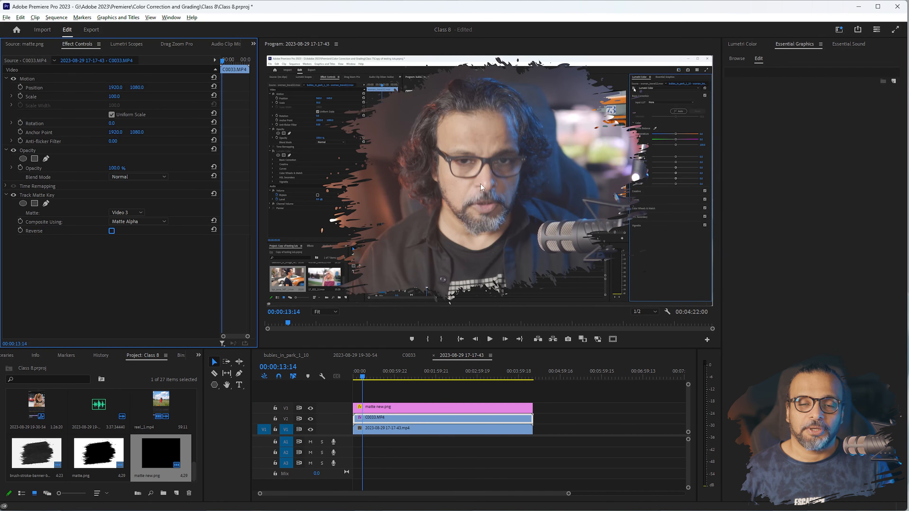
# Scale C0033.MP4 to 21 at position 3334, 1672, and check the masked webcam around 00:03:08:01.
pyautogui.moveTo(117, 97); pyautogui.dragTo(65, 78)
pyautogui.moveTo(123, 92); pyautogui.dragTo(92, 96)
pyautogui.moveTo(380, 382); pyautogui.dragTo(484, 373)
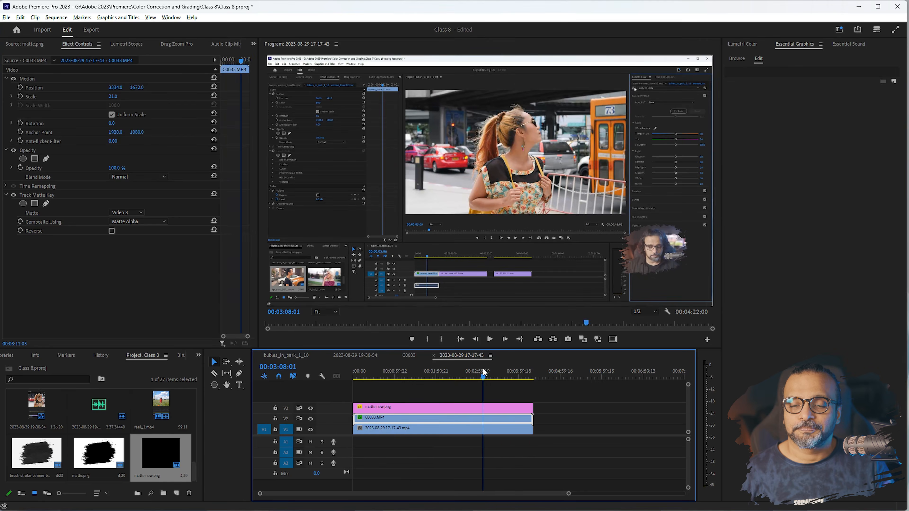